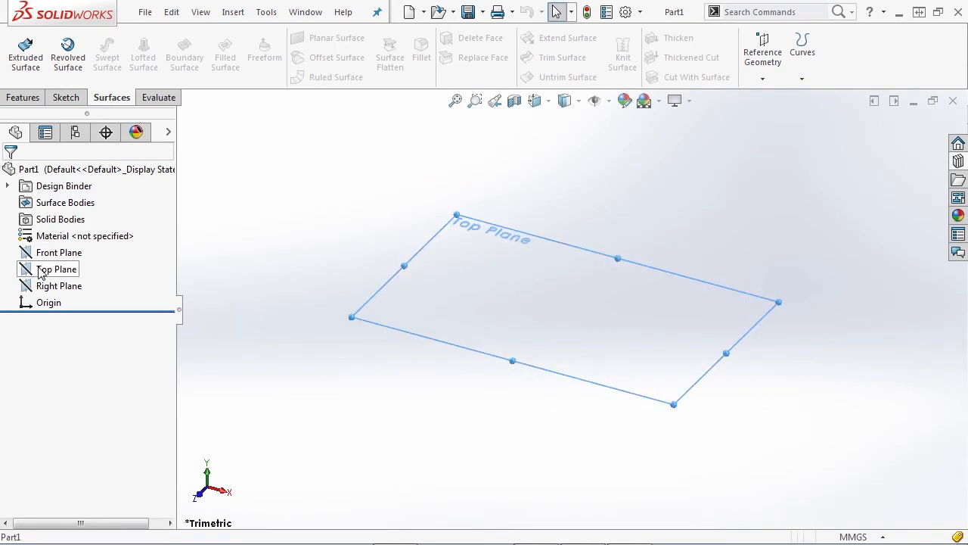
Step: Start a sketch on the Top Plane and draw a 50 mm vertical construction line upward from the origin
click(47, 246)
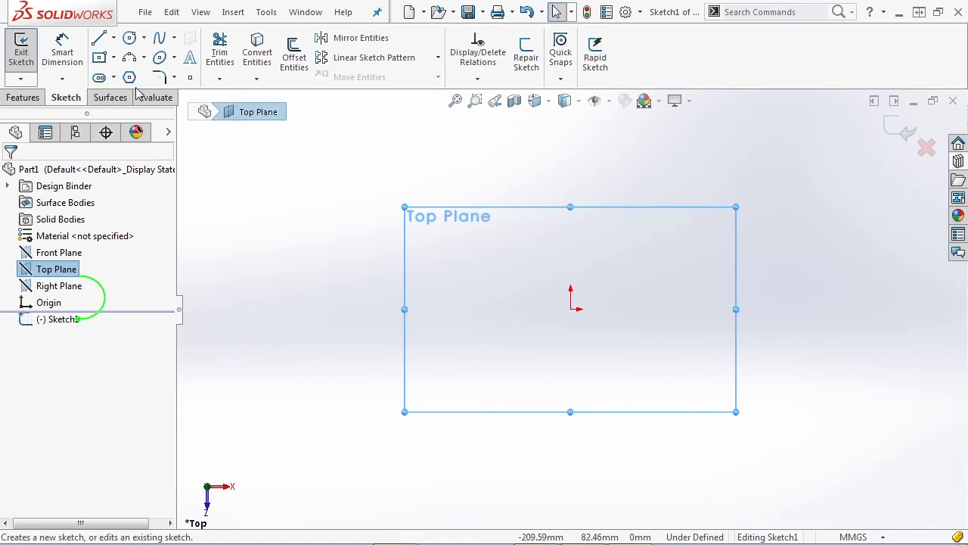
click(104, 35)
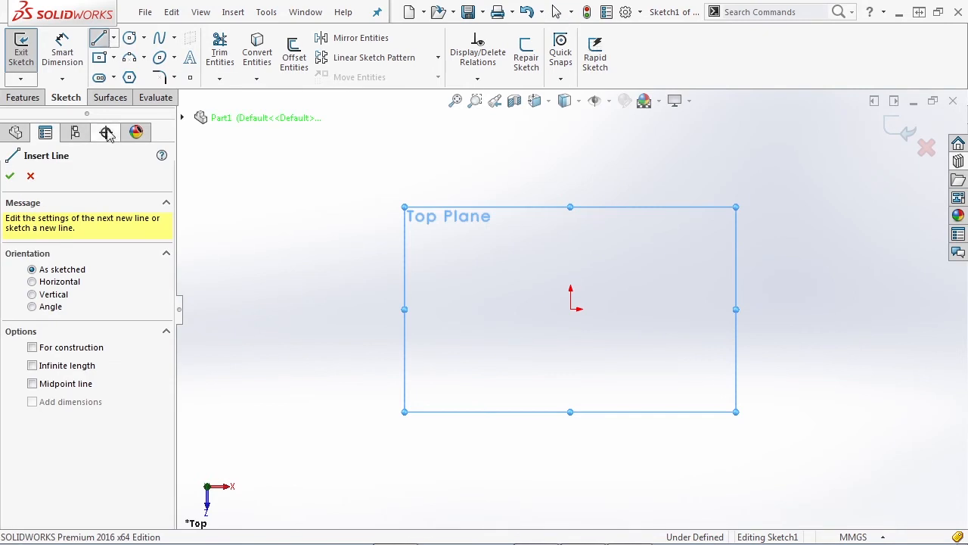
click(80, 350)
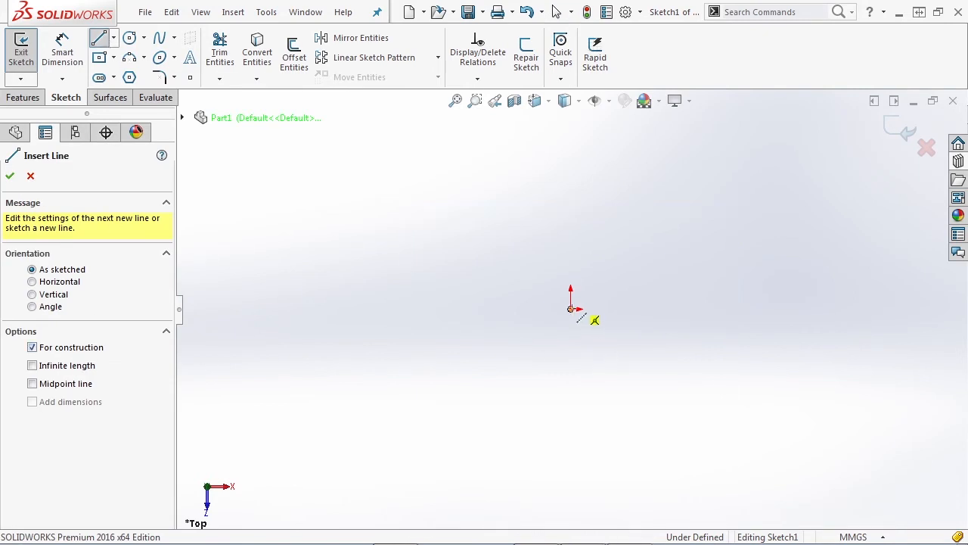
click(571, 308)
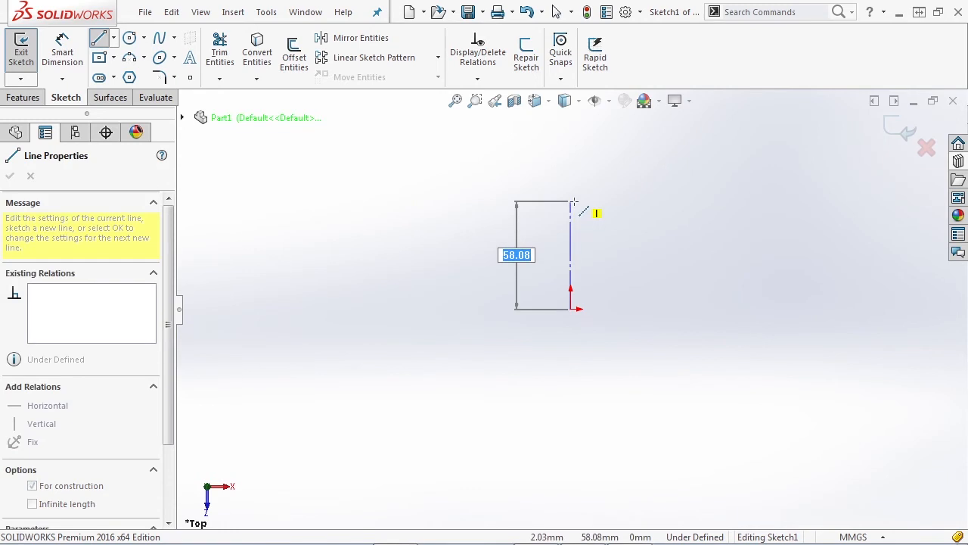
text(50)
key(Return)
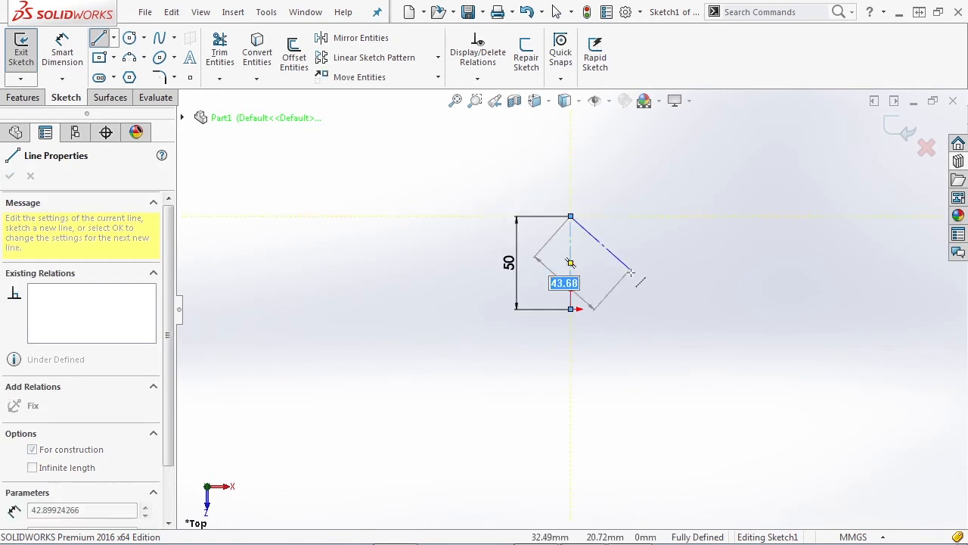
key(Escape)
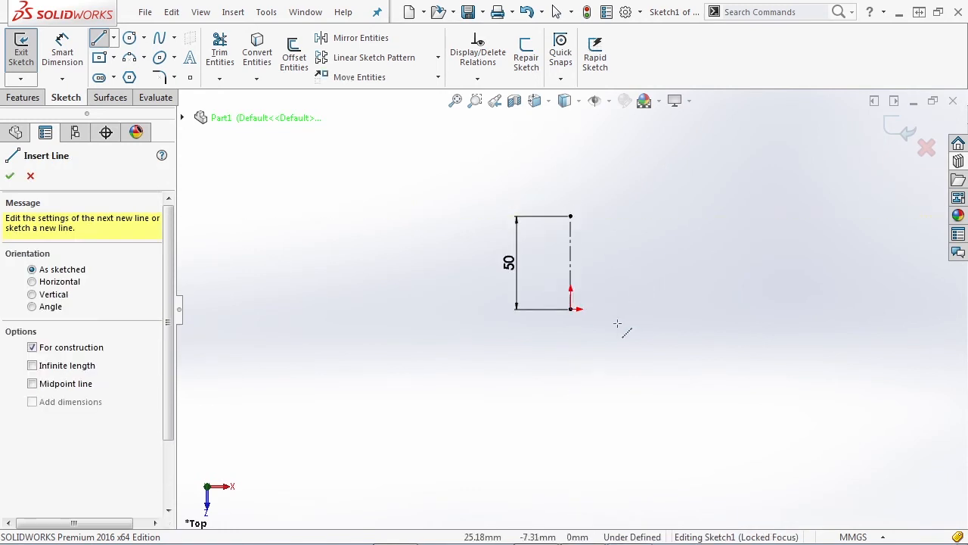
Step: Draw a 75 mm vertical construction line downward from the origin
click(571, 309)
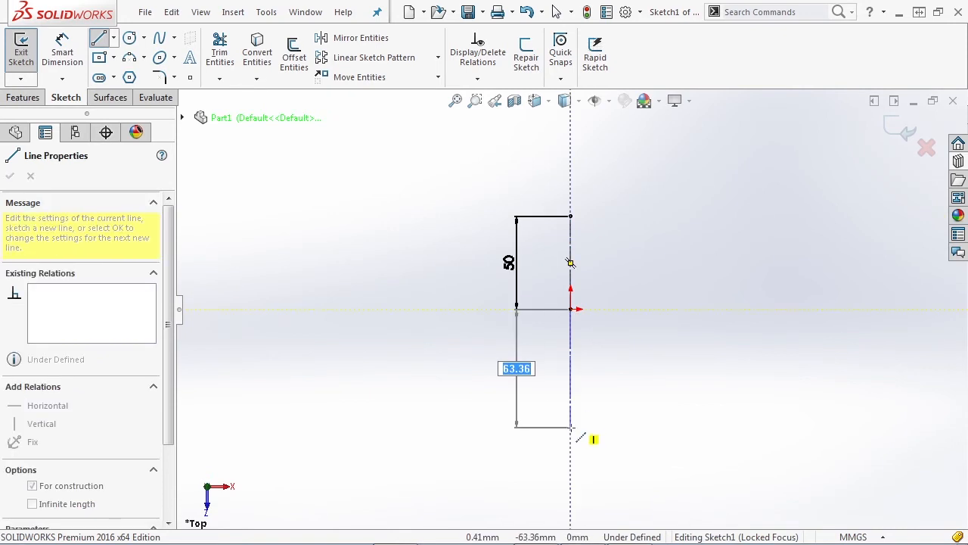
text(75)
key(Return)
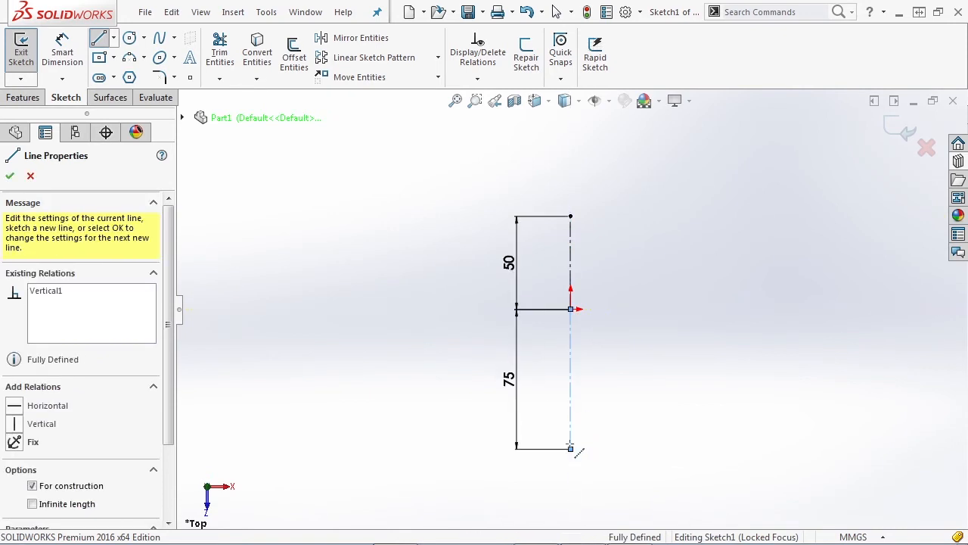
key(Escape)
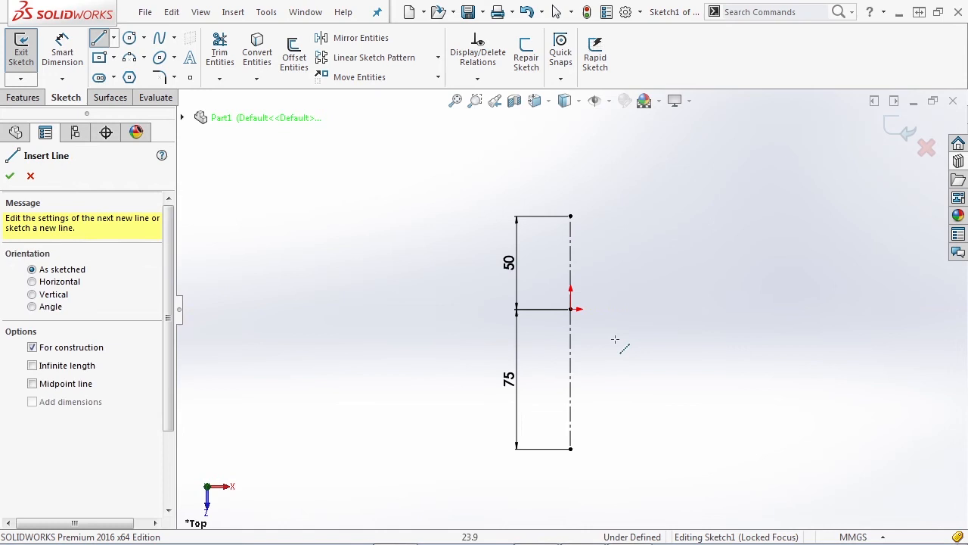
Step: Draw a 35 mm horizontal construction line from the origin in the positive X direction
click(571, 308)
text(35)
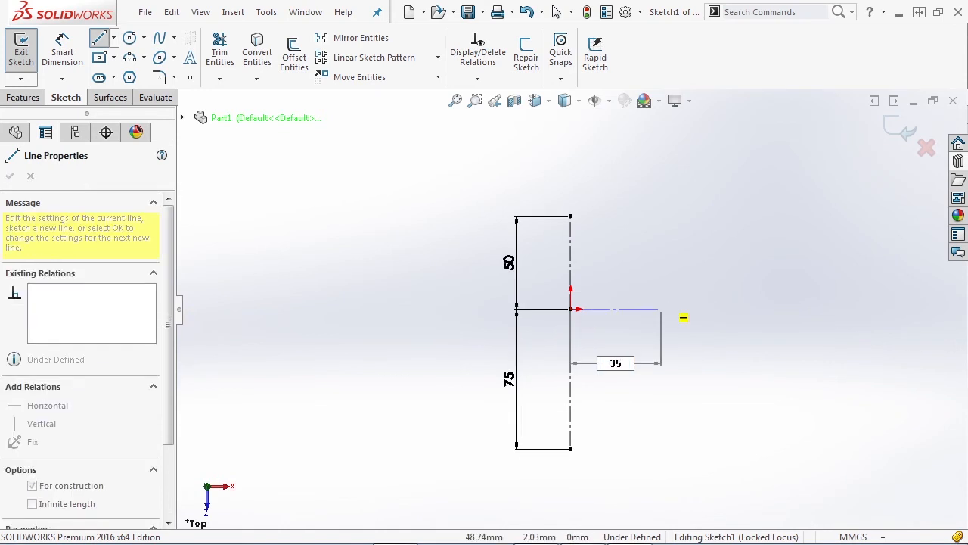
key(Return)
key(Escape)
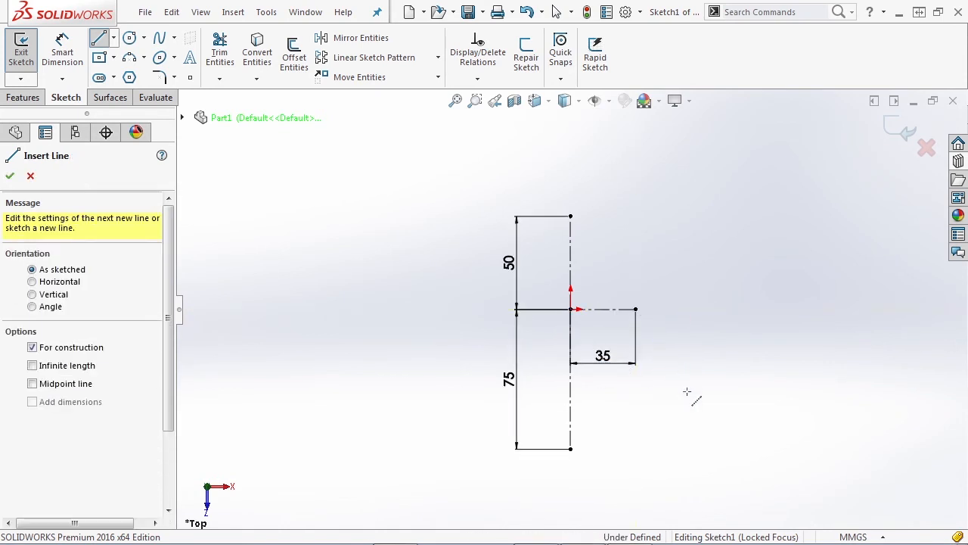
key(Escape)
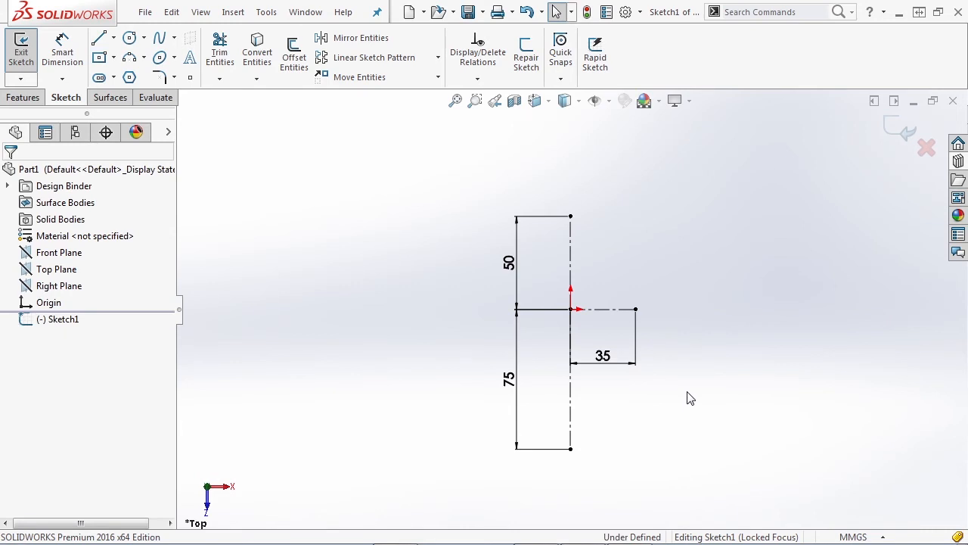
Step: Move the 50 mm and 75 mm dimensions in line with the vertical construction lines, with their text beyond the line ends
drag(517, 265, 566, 180)
mouse_move(514, 381)
mouse_down()
mouse_move(546, 412)
mouse_move(562, 496)
mouse_up()
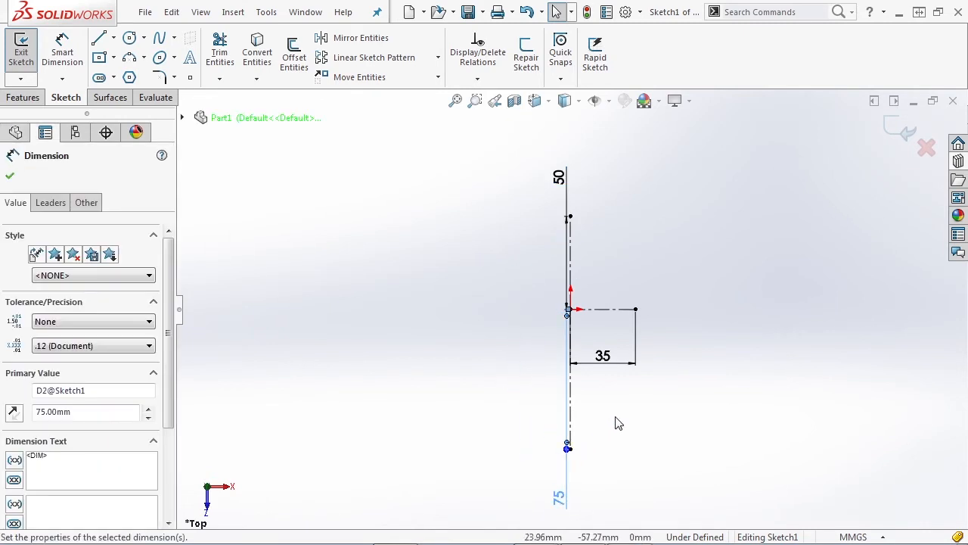
click(602, 436)
Step: Draw a 35 mm horizontal construction line from the origin in the negative X direction
key(l)
click(32, 347)
click(569, 309)
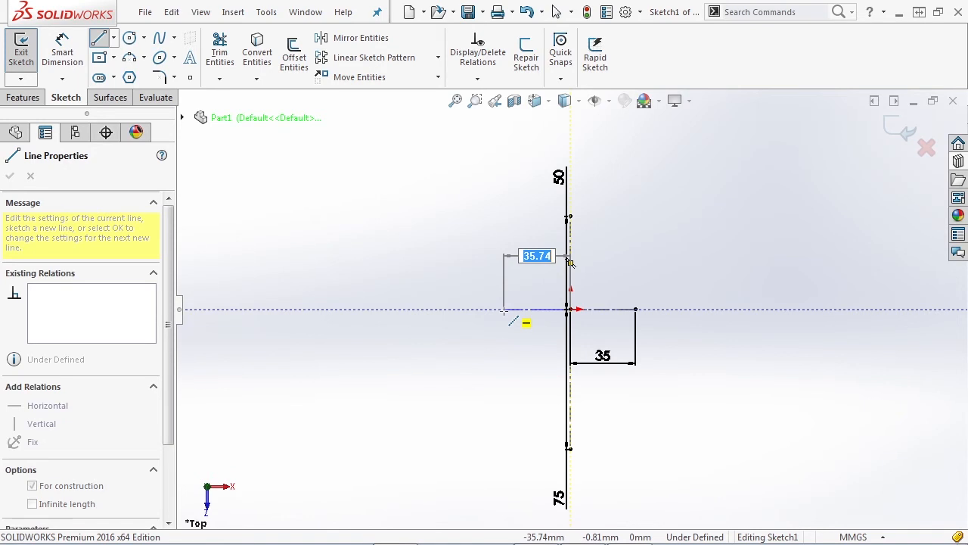
text(35)
key(Return)
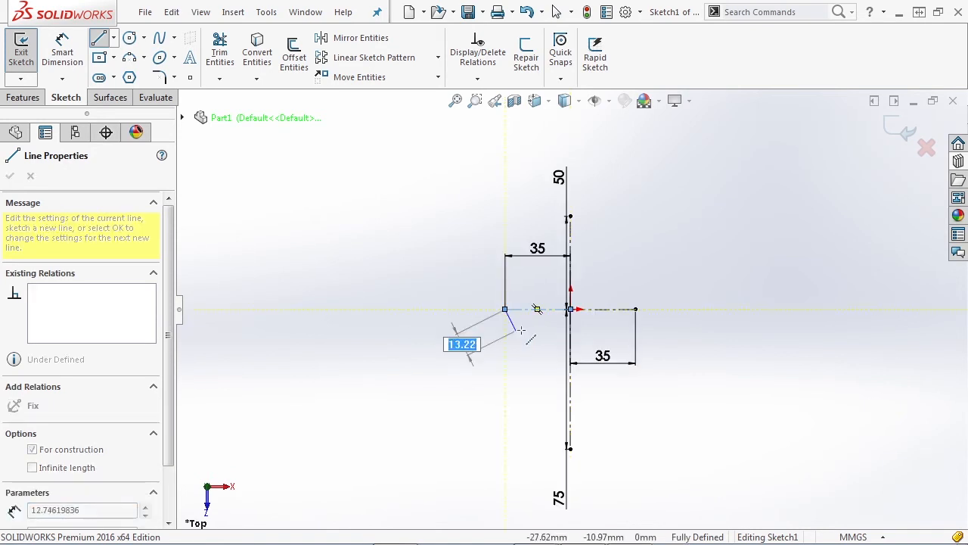
key(Escape)
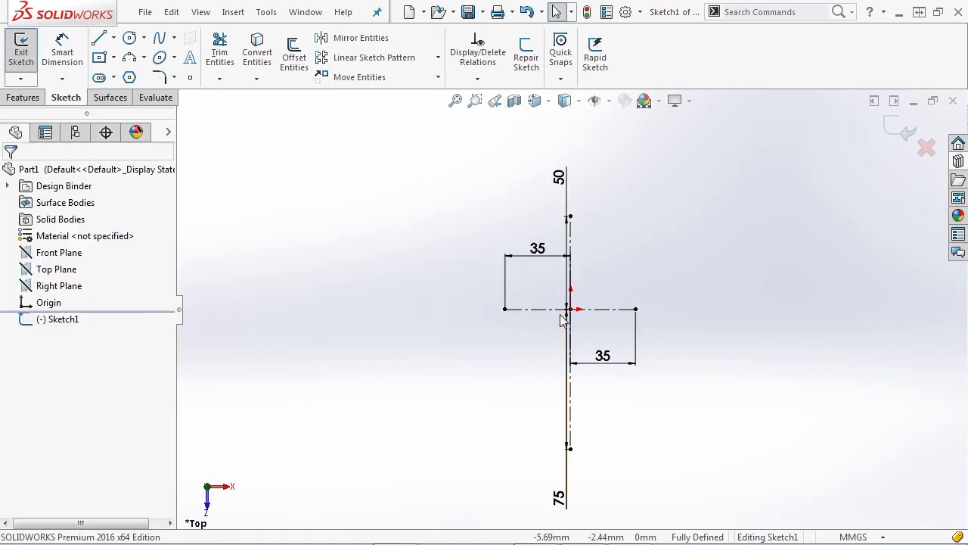
Step: Rearrange the four dimensions, placing both 35 mm ones below the sketch and the 50 and 75 mm ones beyond its left side
drag(537, 255, 537, 361)
drag(558, 493, 549, 459)
drag(560, 191, 432, 239)
drag(534, 355, 510, 505)
mouse_move(603, 356)
mouse_down()
mouse_move(618, 370)
mouse_move(627, 497)
mouse_move(612, 509)
mouse_up()
drag(550, 460, 438, 371)
click(611, 380)
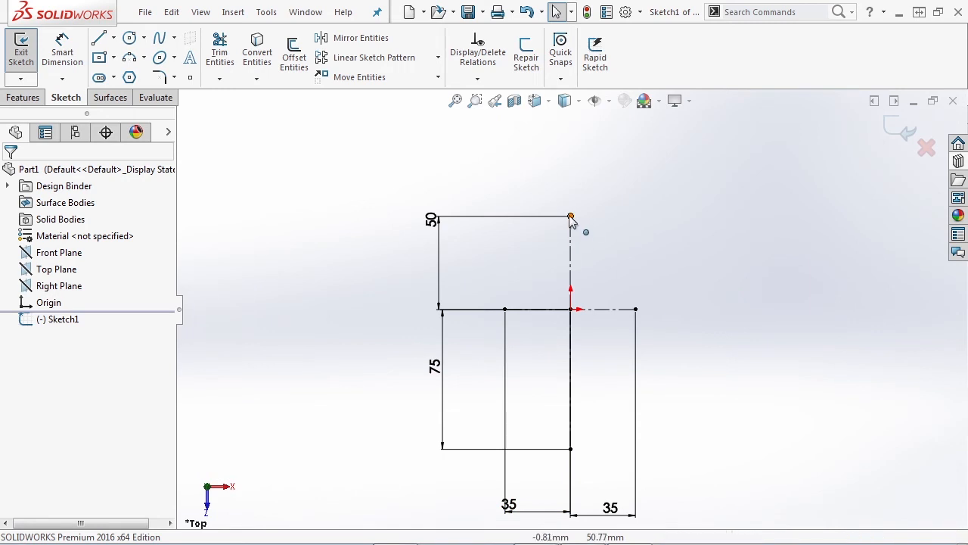
Step: Sketch a shallow upward-bowed three-point arc about 65 mm wide over the upper end of the 50 mm construction line
click(130, 59)
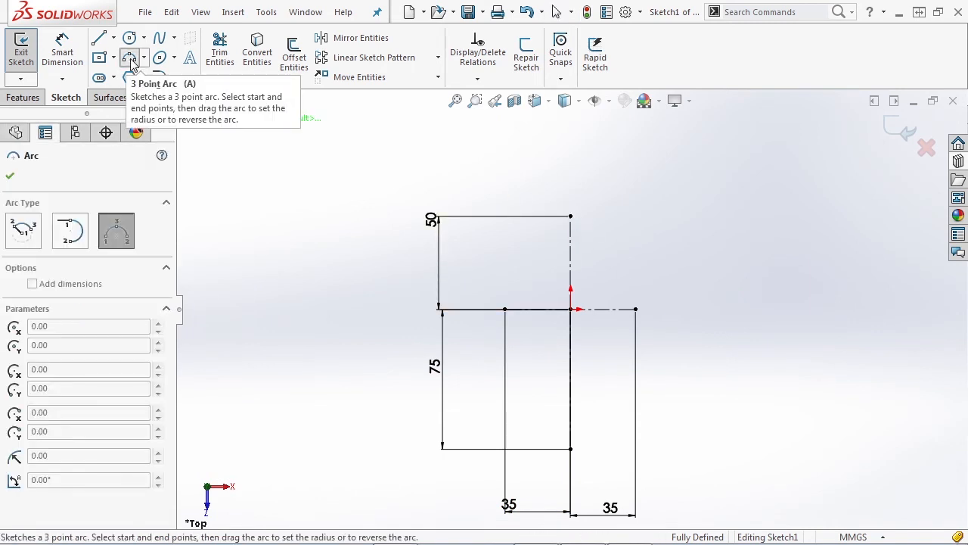
click(506, 217)
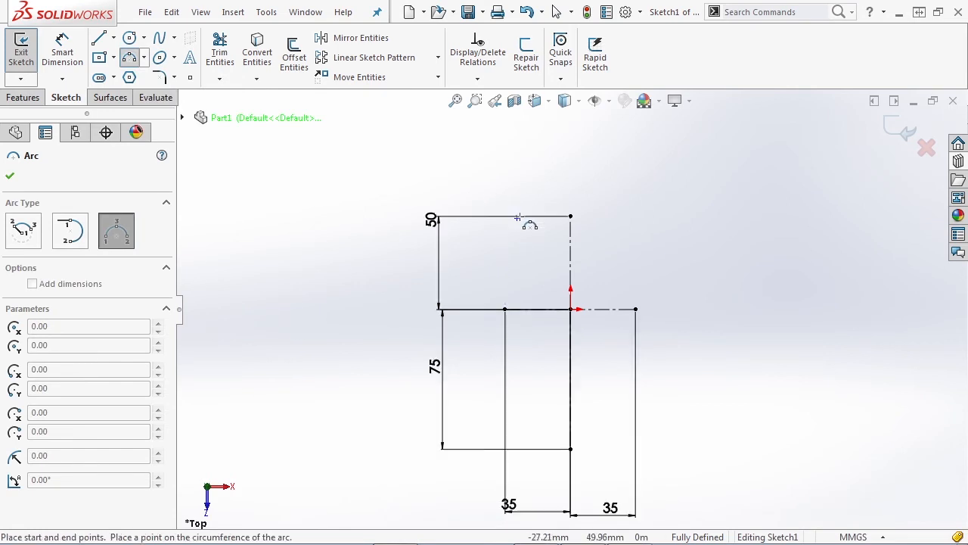
click(635, 217)
click(575, 207)
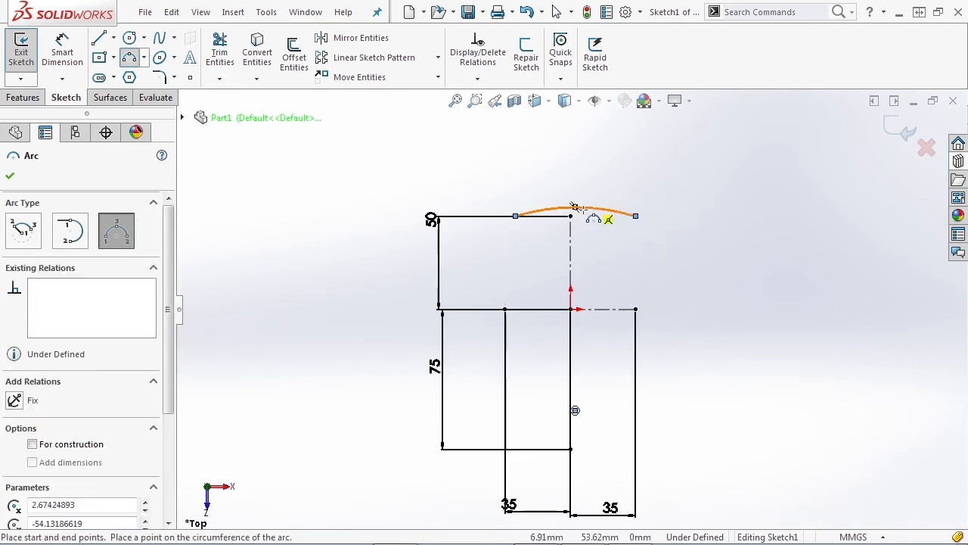
scroll(604, 206, down, 2)
key(Escape)
Step: Add a horizontal relation between the arc's two endpoints
click(649, 221)
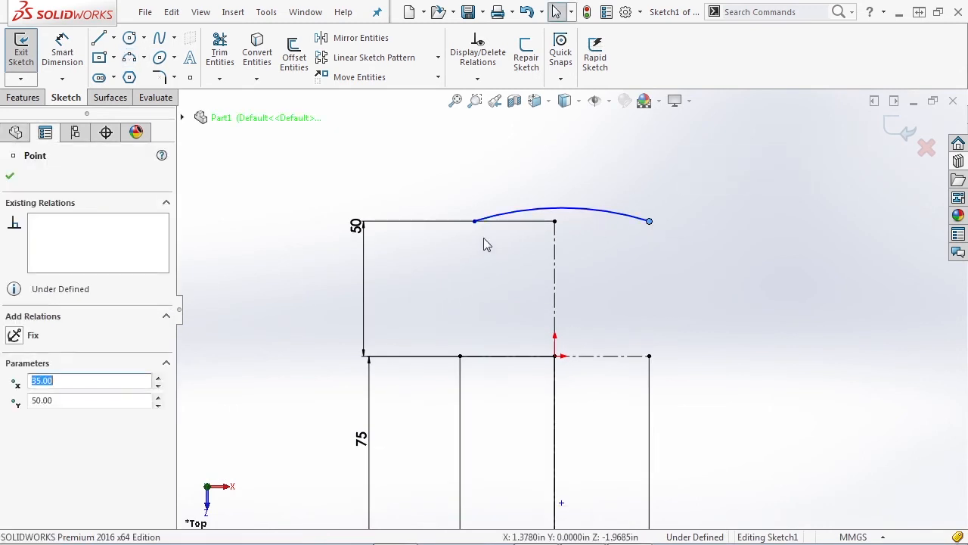
ctrl+click(475, 222)
click(515, 160)
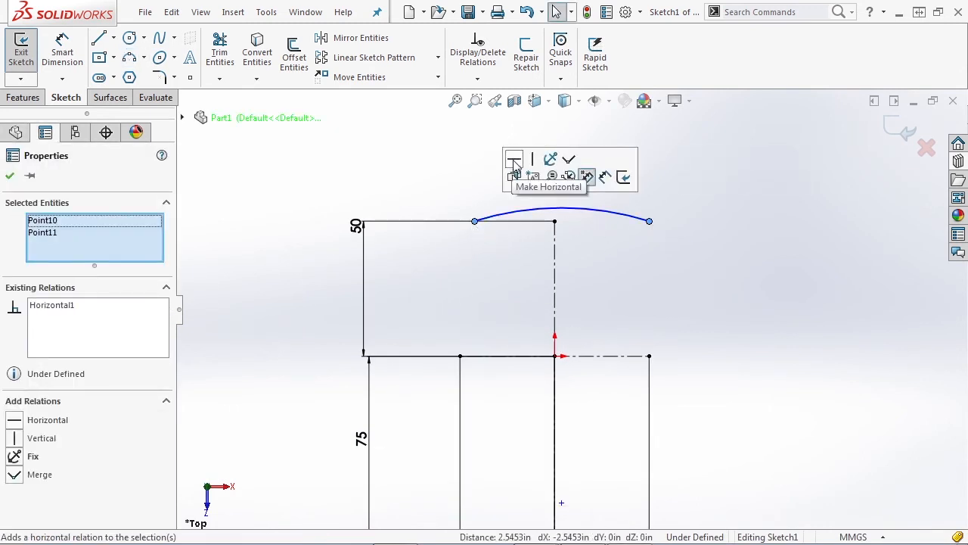
click(613, 257)
Step: Make the arc's midpoint coincident with the upper end of the vertical construction line and narrow the arc to about 56 mm wide
click(558, 210)
ctrl+click(555, 222)
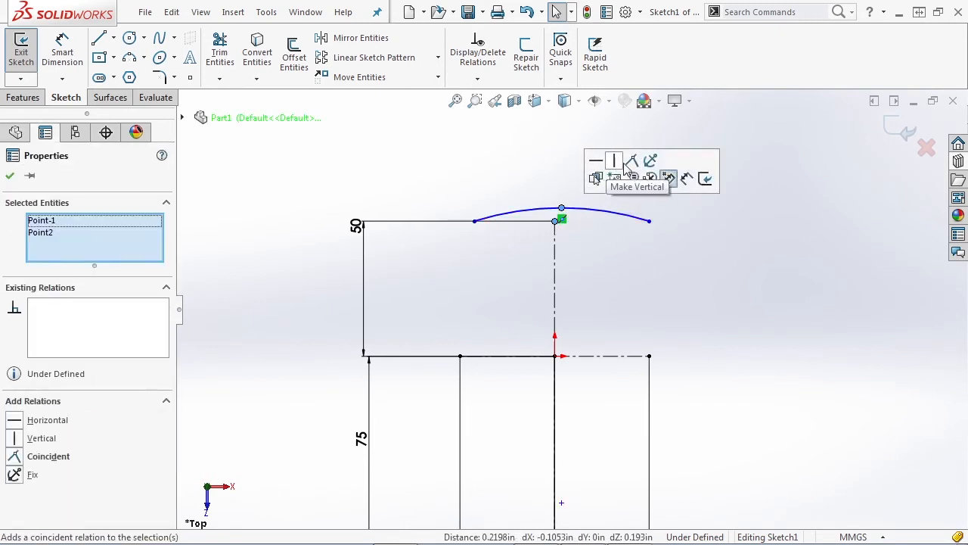
click(632, 161)
click(659, 231)
mouse_move(640, 233)
mouse_down()
mouse_move(664, 192)
mouse_move(617, 238)
mouse_move(623, 219)
mouse_move(629, 251)
mouse_move(631, 212)
mouse_move(622, 262)
mouse_move(650, 234)
mouse_move(644, 265)
mouse_move(629, 244)
mouse_move(652, 250)
mouse_move(631, 234)
mouse_up()
Step: Dimension the distance between the arc's endpoints above the arc as 50 mm
key(s)
click(668, 294)
click(479, 233)
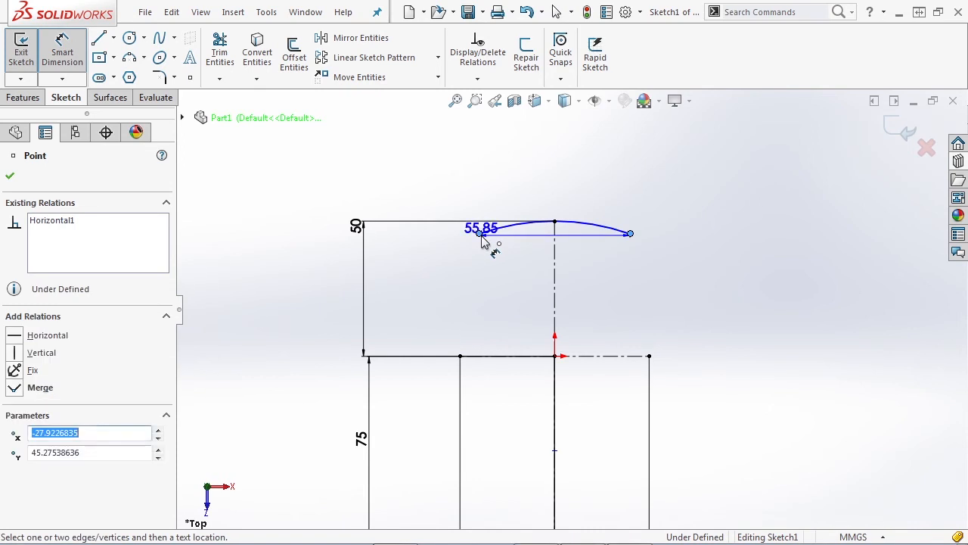
click(567, 162)
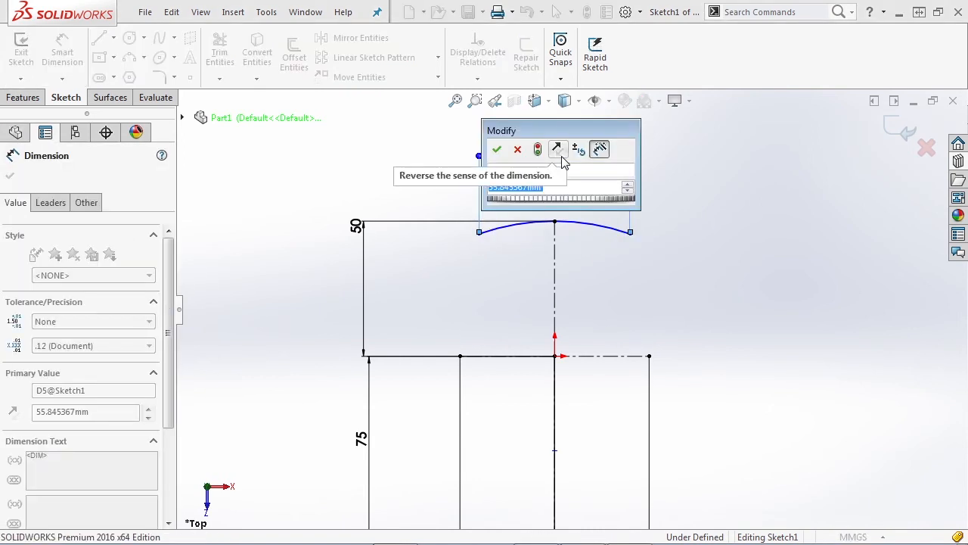
text(50)
key(Return)
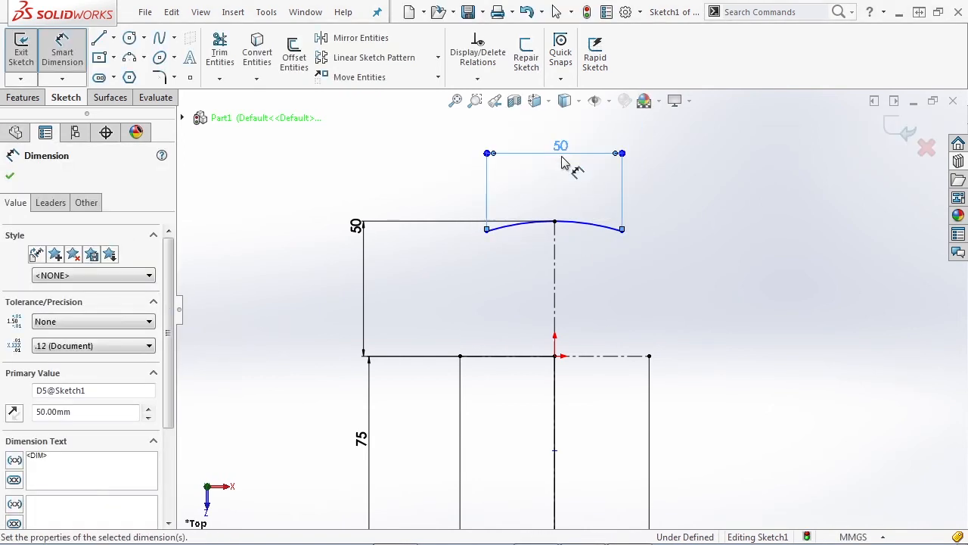
Step: Dimension the arc's radius as 100 mm
click(615, 228)
click(599, 257)
text(100)
key(Return)
key(Escape)
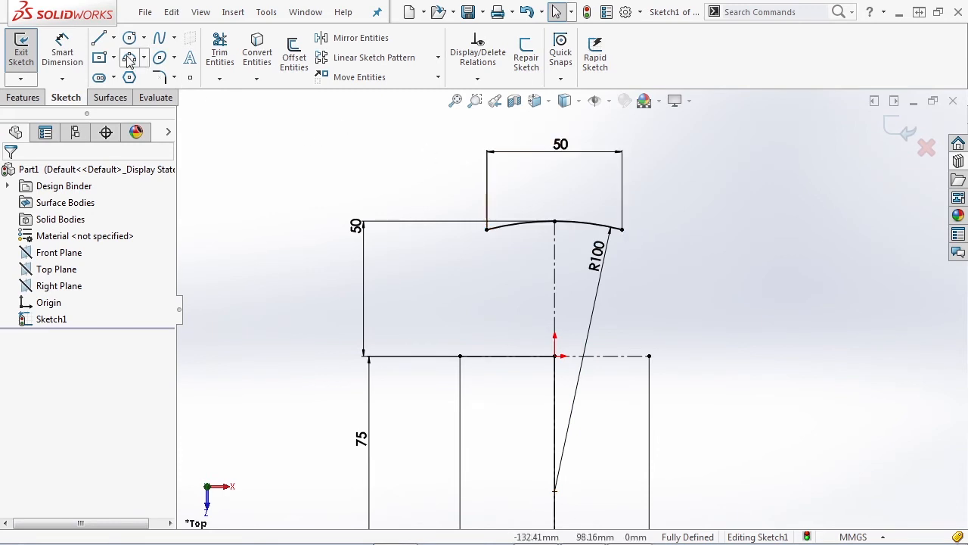
Step: Draw a Bezier style spline from the arc's right endpoint, bulging outward through four control points, to the lower end of the 75 mm construction line
click(174, 38)
click(195, 77)
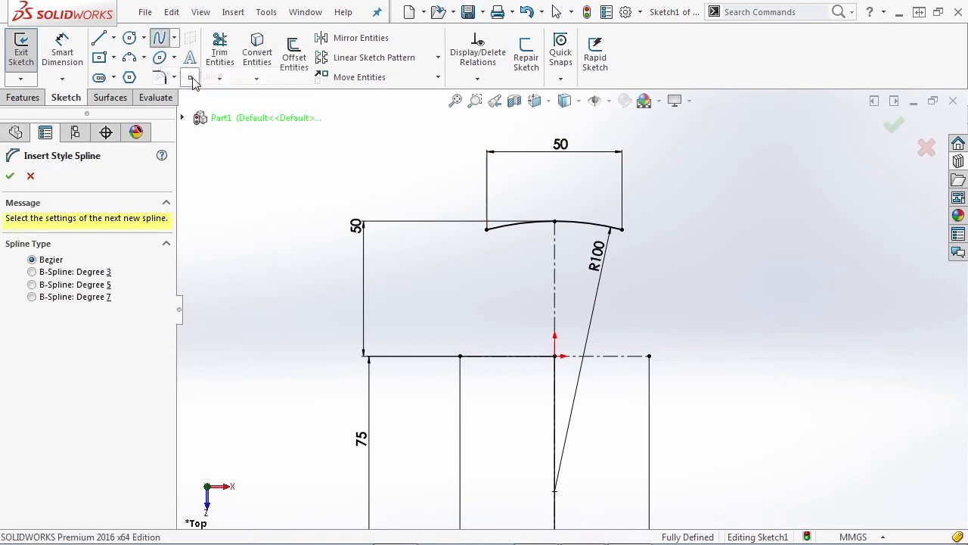
click(622, 229)
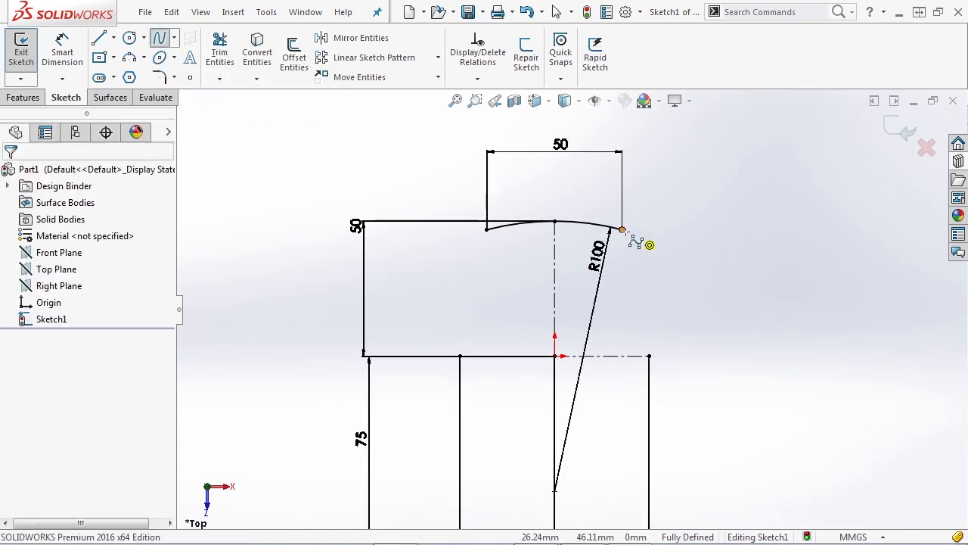
click(661, 240)
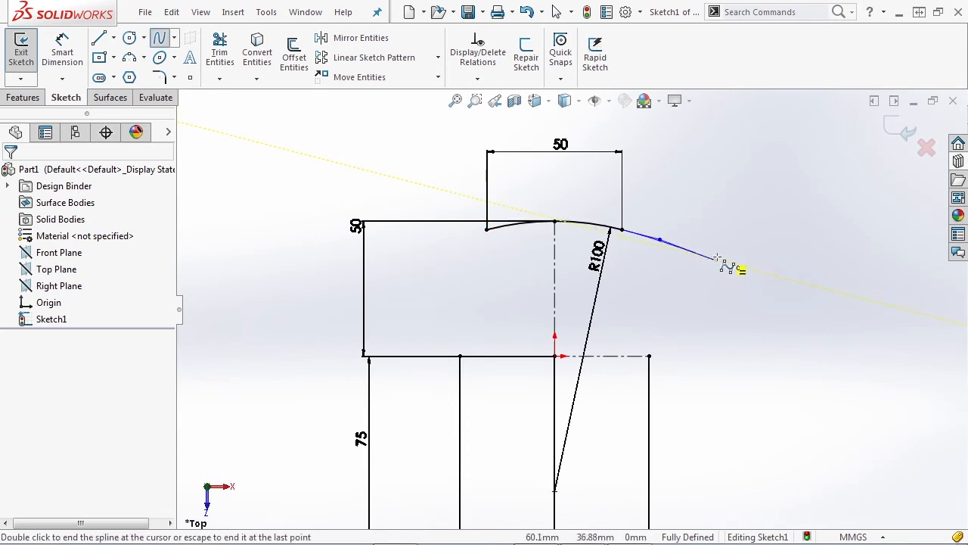
click(718, 257)
click(768, 274)
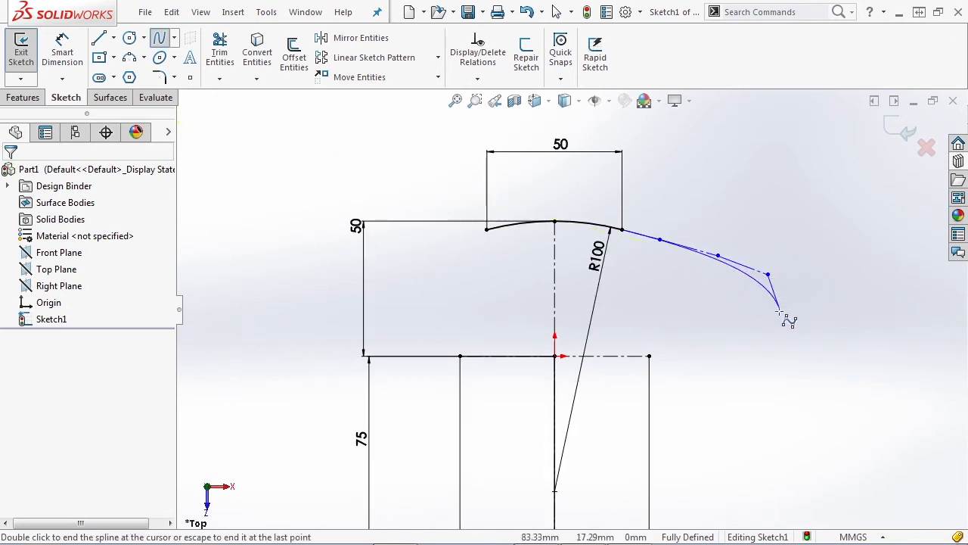
key(f)
click(638, 416)
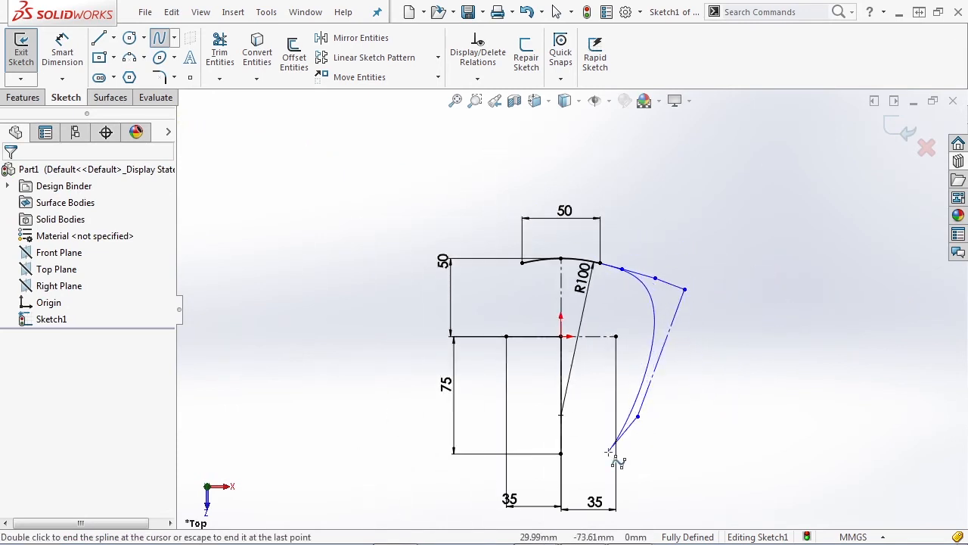
double_click(561, 454)
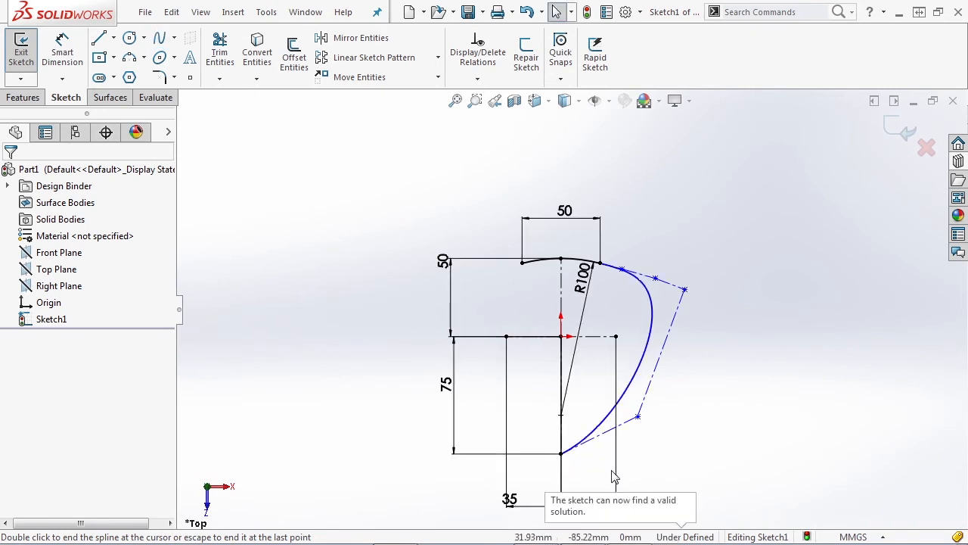
scroll(648, 273, down, 3)
scroll(614, 286, down, 2)
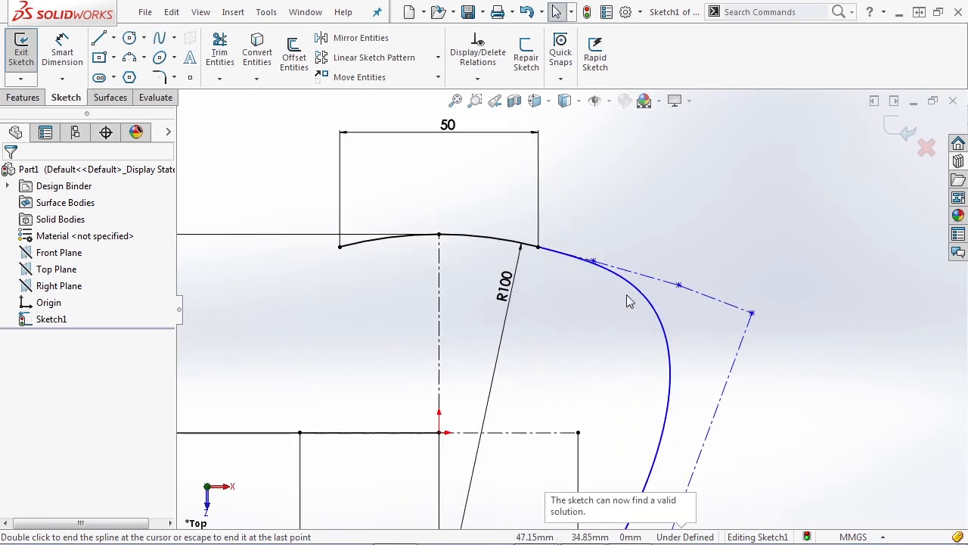
scroll(628, 338, up, 3)
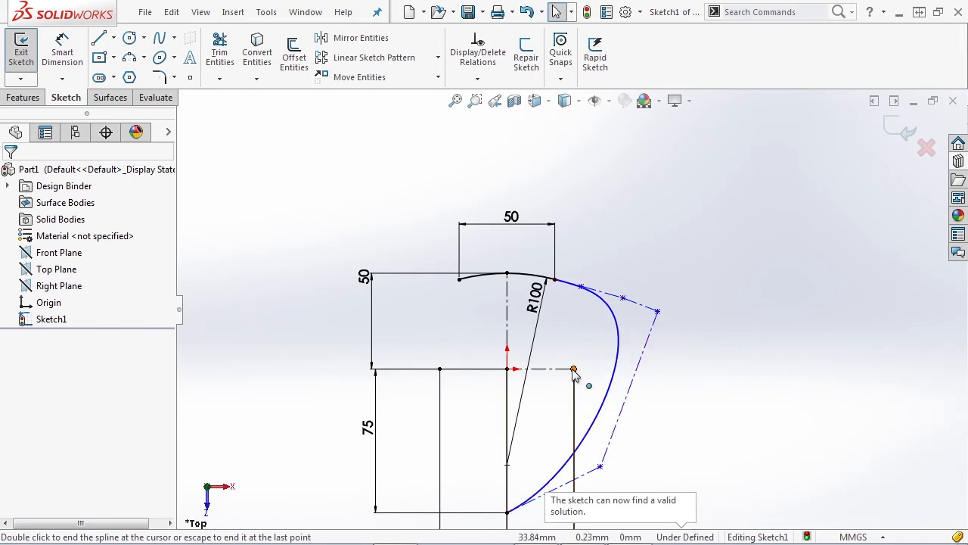
Step: Make the first three control polygon segments of the style spline, starting at the arc's right endpoint, collinear with each other
scroll(560, 310, down, 10)
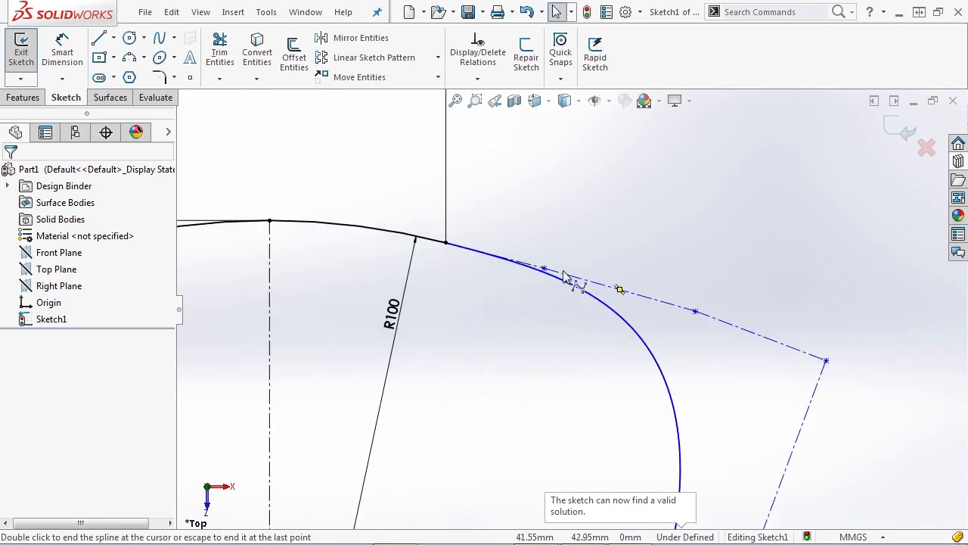
click(523, 265)
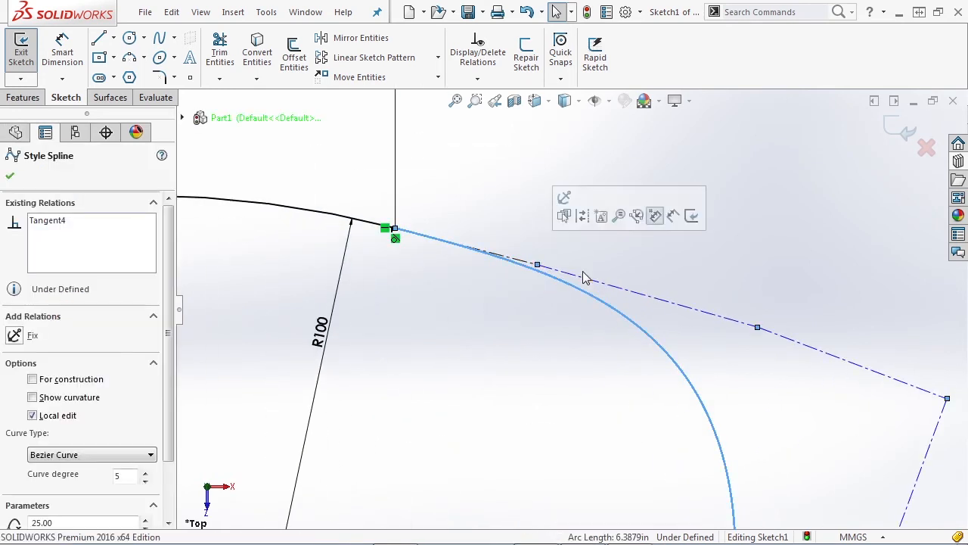
ctrl+click(641, 296)
ctrl+click(796, 340)
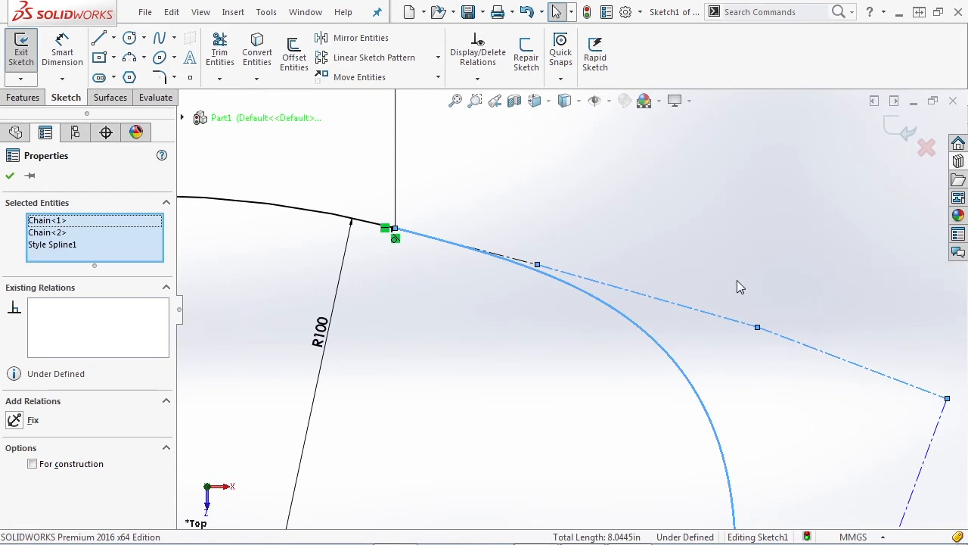
scroll(737, 281, up, 3)
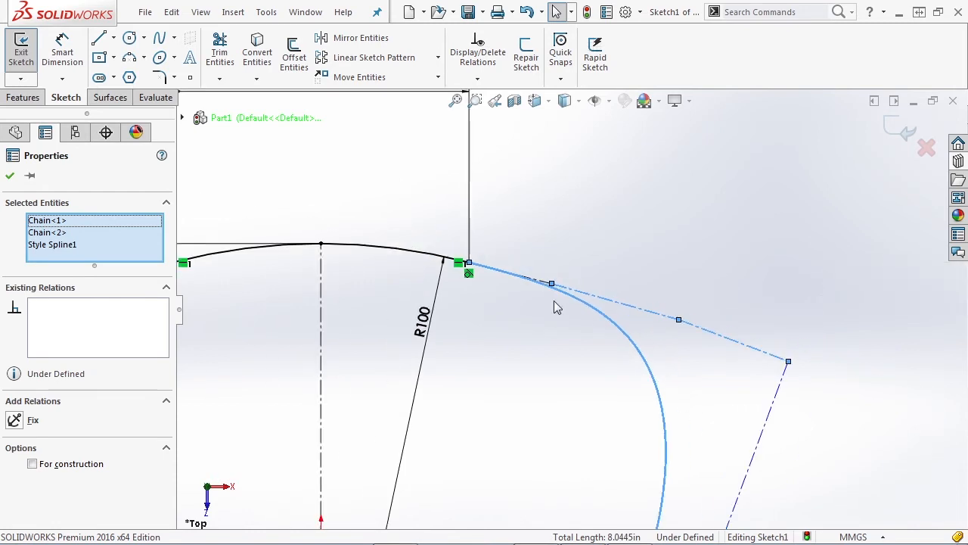
scroll(554, 301, down, 5)
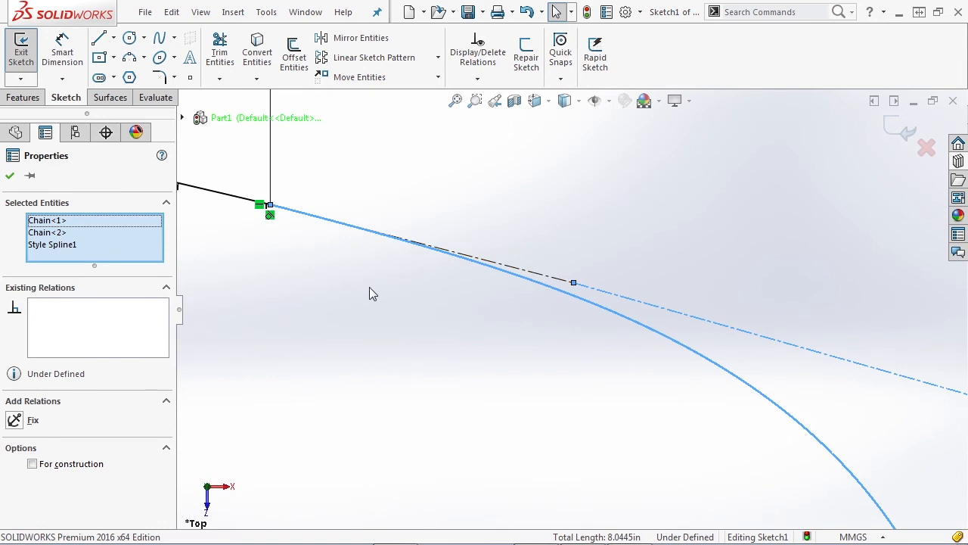
drag(513, 282, 550, 294)
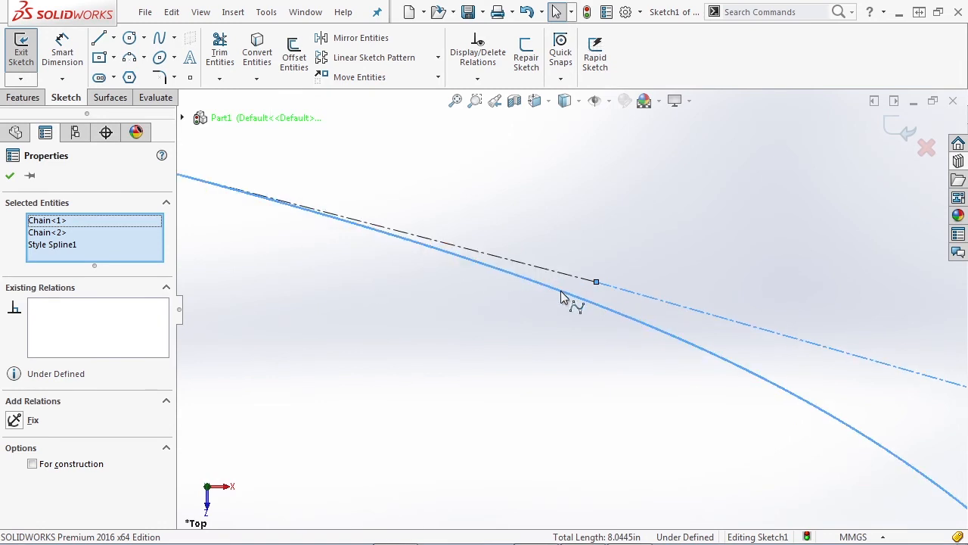
ctrl+click(561, 292)
ctrl+click(559, 272)
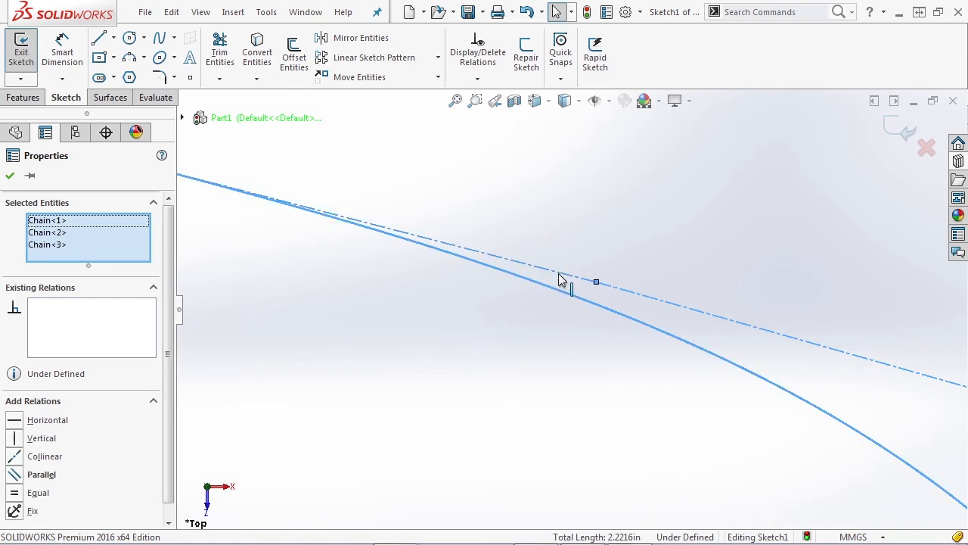
scroll(556, 289, up, 3)
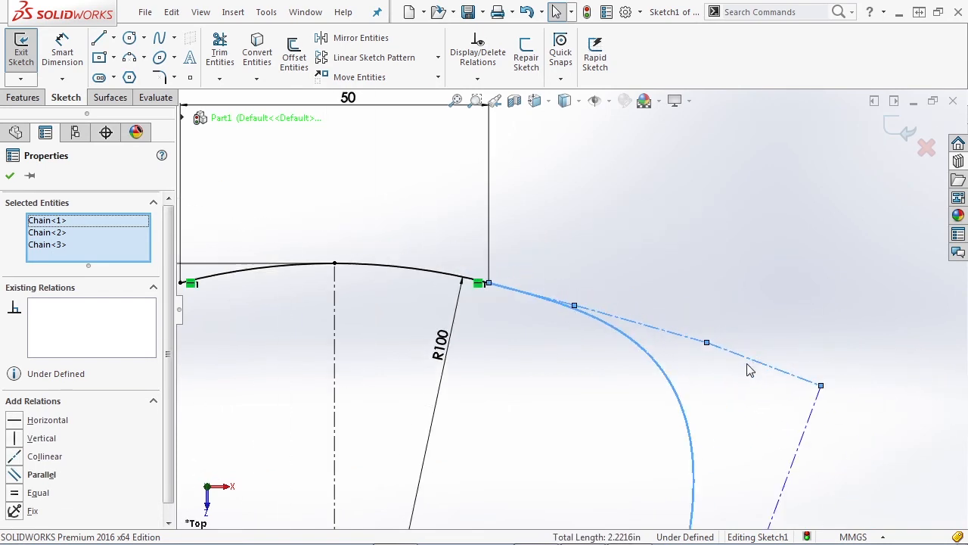
click(16, 456)
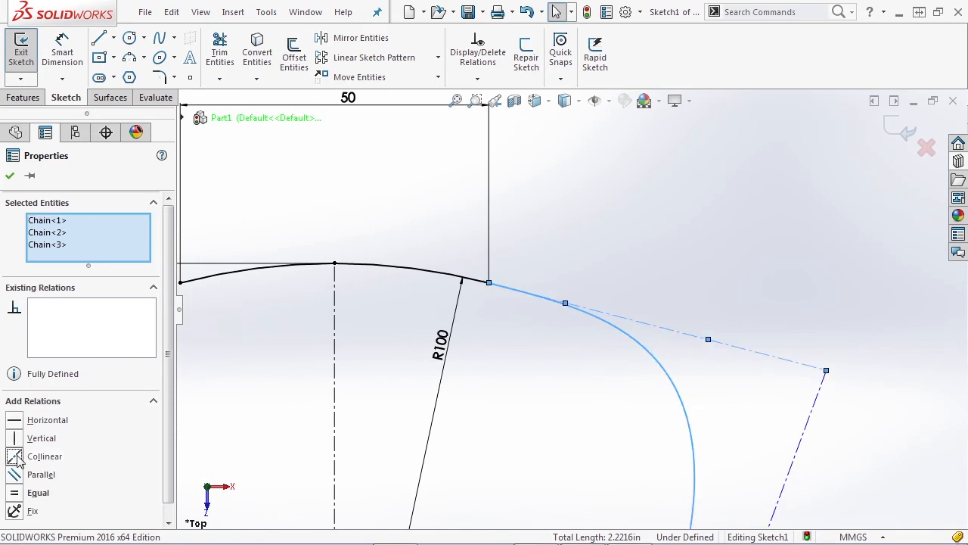
click(485, 313)
Step: Make the spline's first control polygon segment tangent to the R100 arc
scroll(563, 310, down, 5)
click(539, 311)
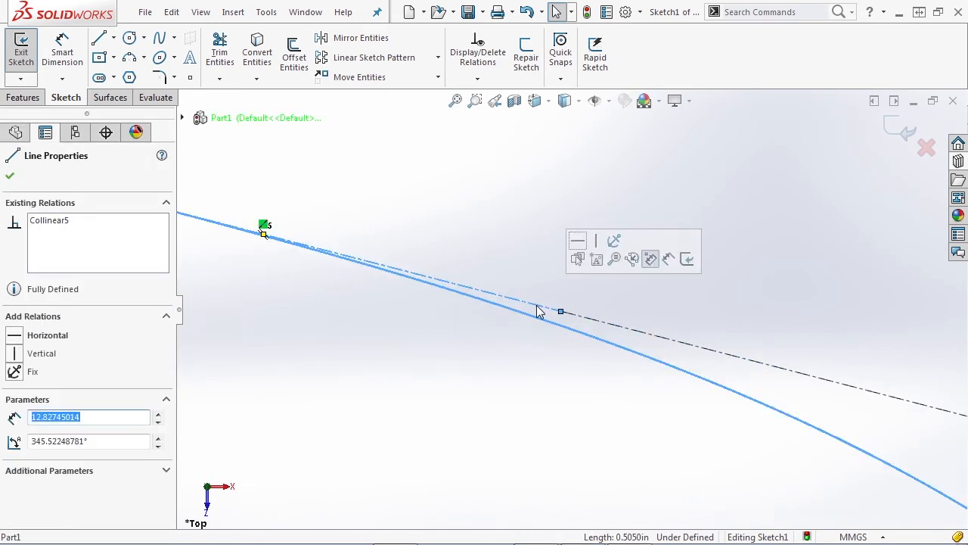
scroll(562, 361, up, 2)
ctrl+click(363, 265)
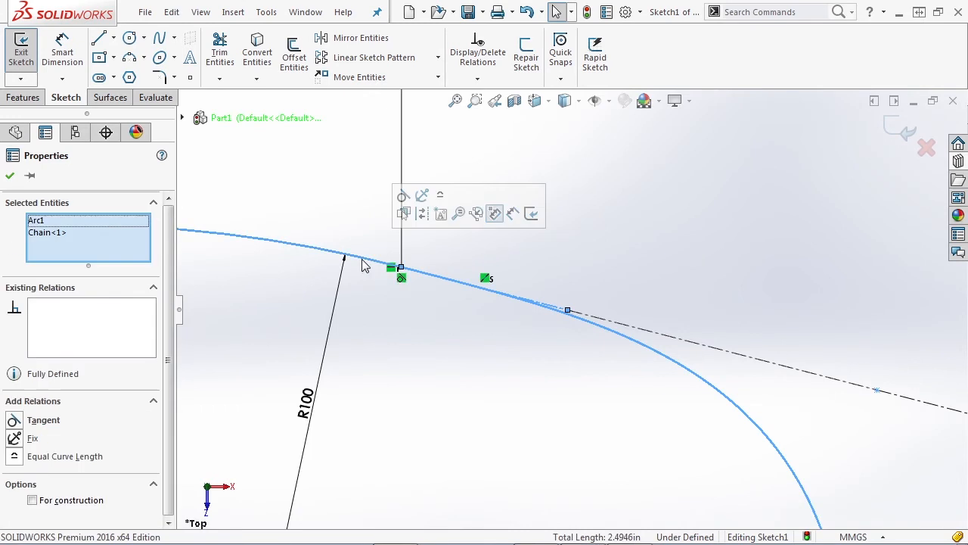
click(403, 195)
click(543, 271)
scroll(606, 286, up, 5)
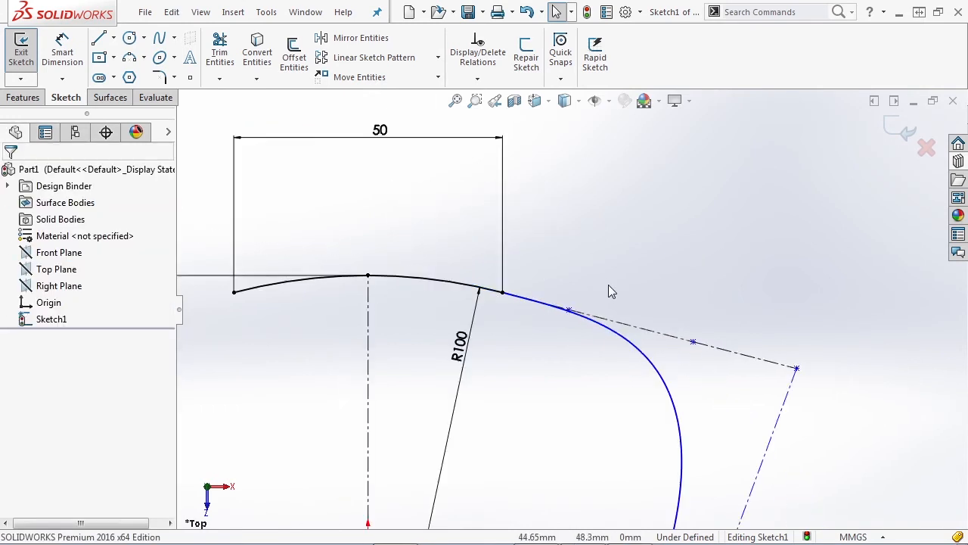
Step: Examine the control vertices and collinear relations along the spline's upper control polygon segments
scroll(610, 304, down, 3)
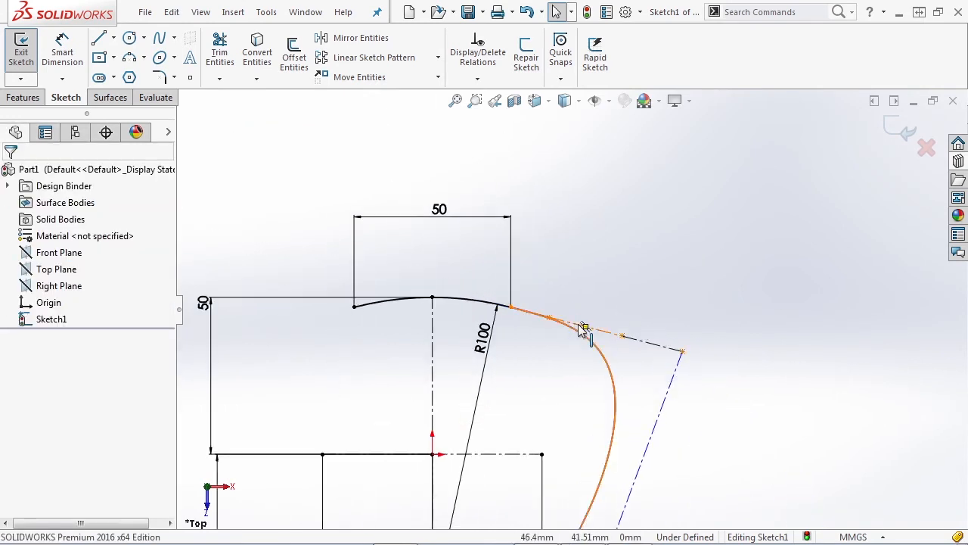
scroll(583, 329, down, 2)
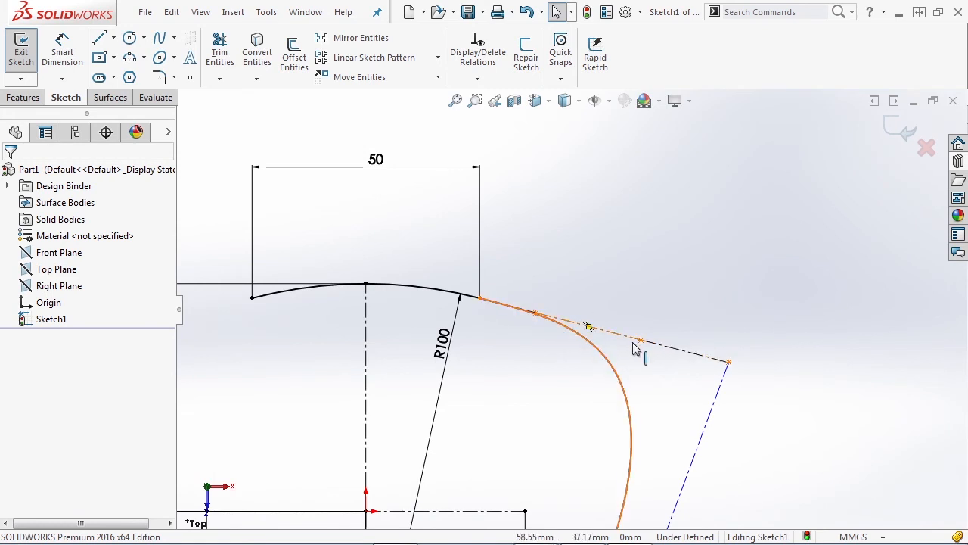
scroll(633, 348, down, 2)
scroll(522, 316, down, 2)
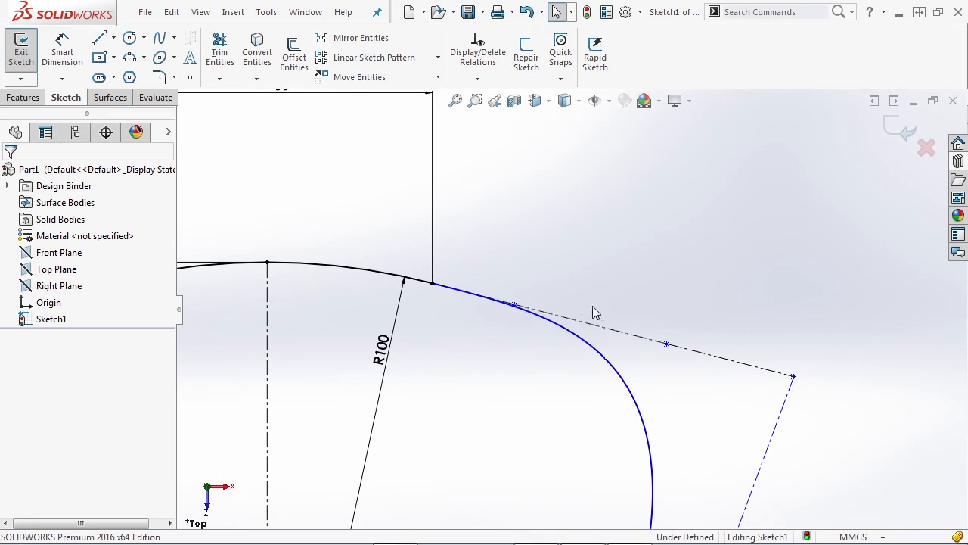
click(665, 345)
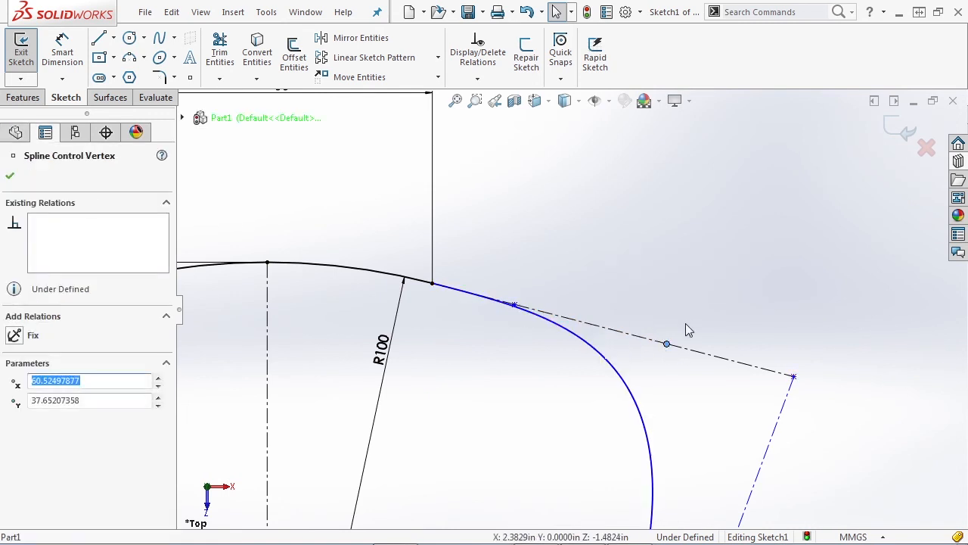
click(717, 355)
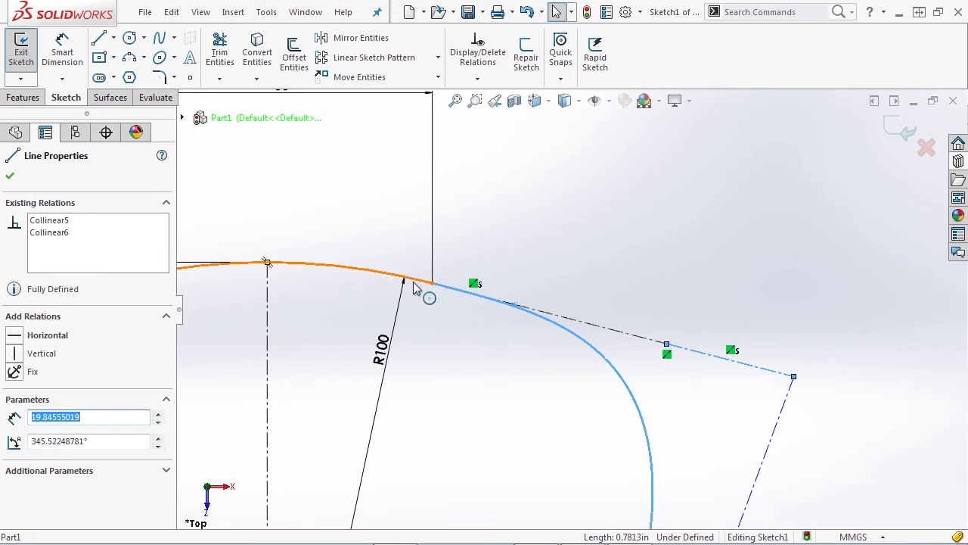
click(794, 376)
key(Escape)
click(794, 376)
key(Escape)
key(f)
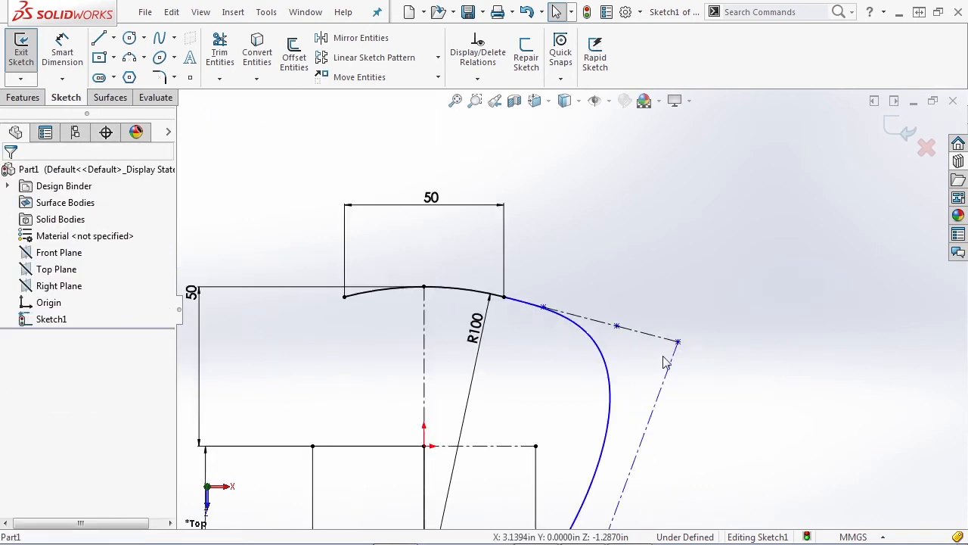
scroll(590, 338, down, 2)
click(538, 295)
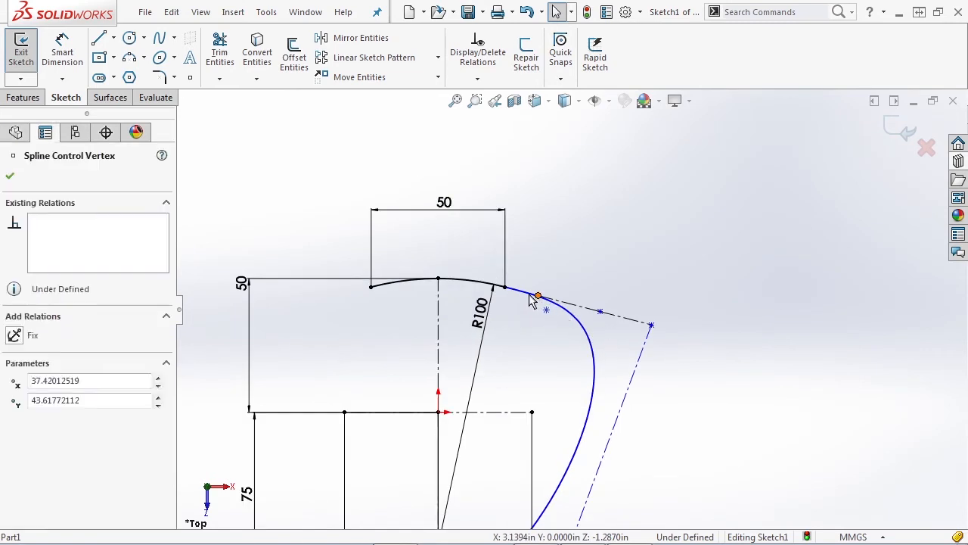
click(590, 311)
scroll(590, 311, down, 2)
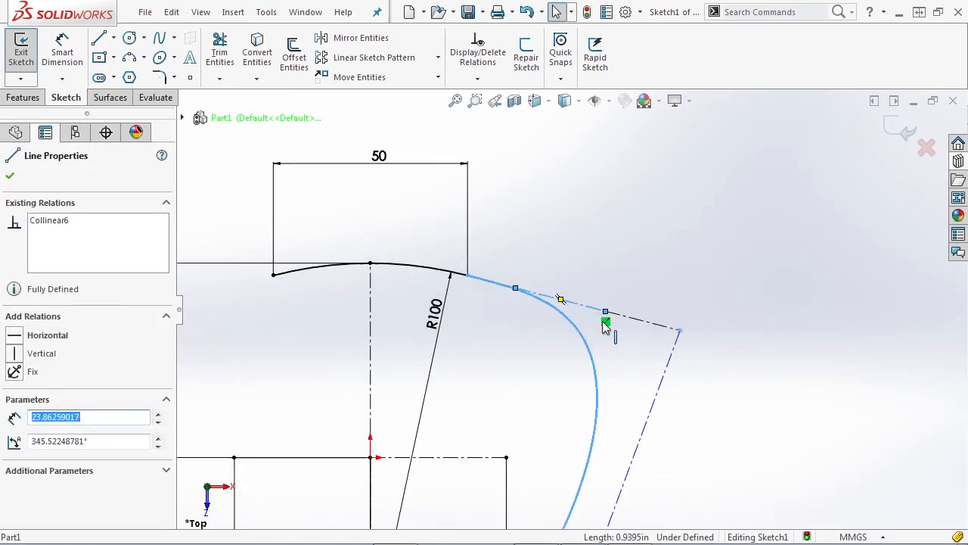
click(605, 321)
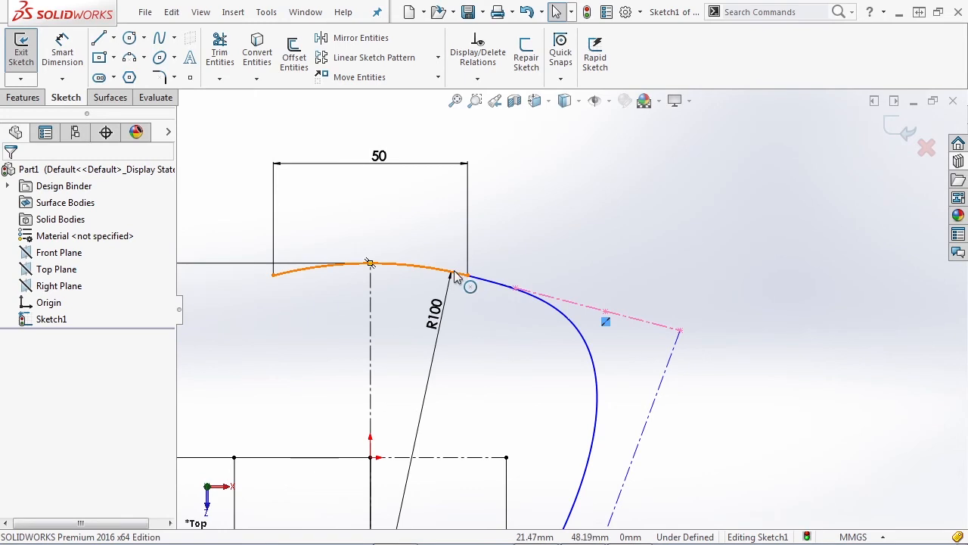
Step: Make the style spline coincident with the right endpoint of the horizontal construction line
scroll(570, 310, up, 2)
click(582, 382)
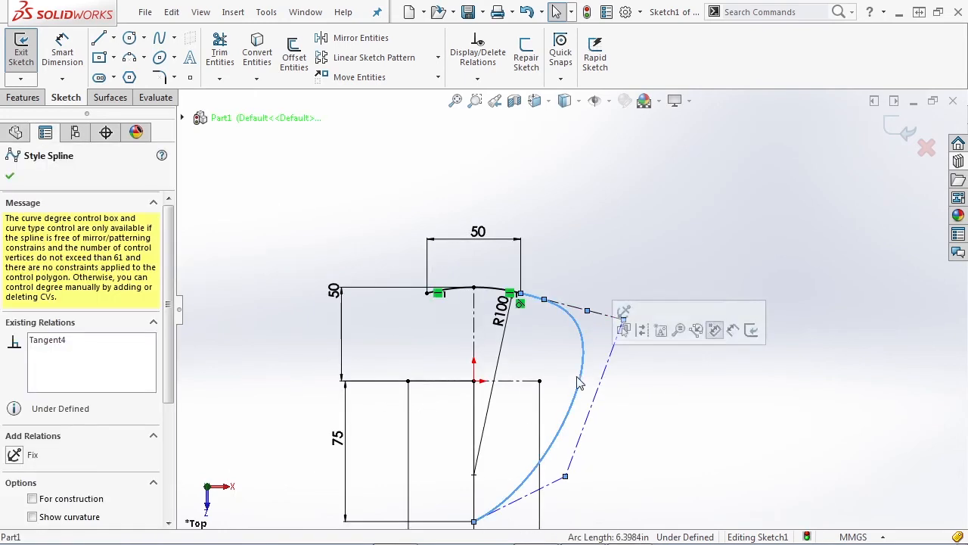
ctrl+click(540, 382)
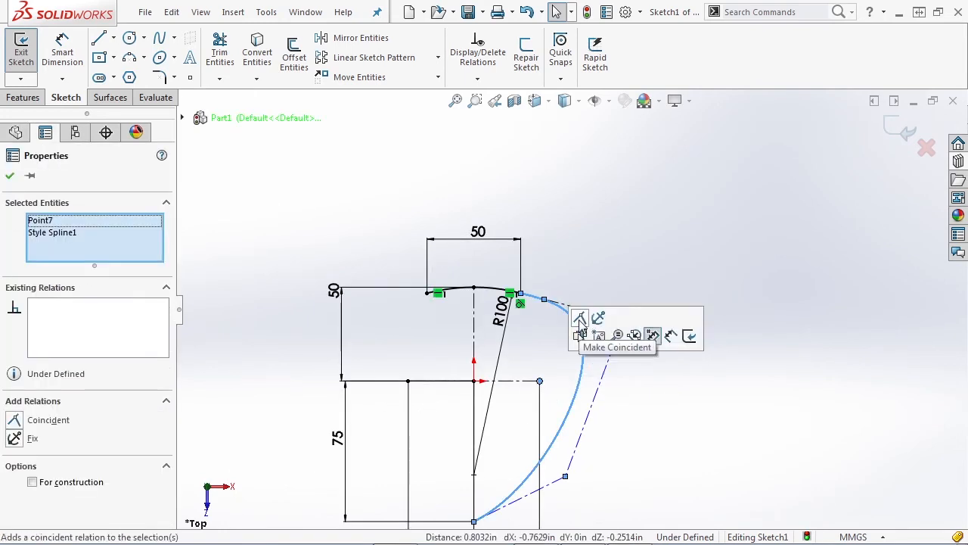
click(648, 335)
click(615, 409)
scroll(615, 409, up, 1)
scroll(560, 371, down, 1)
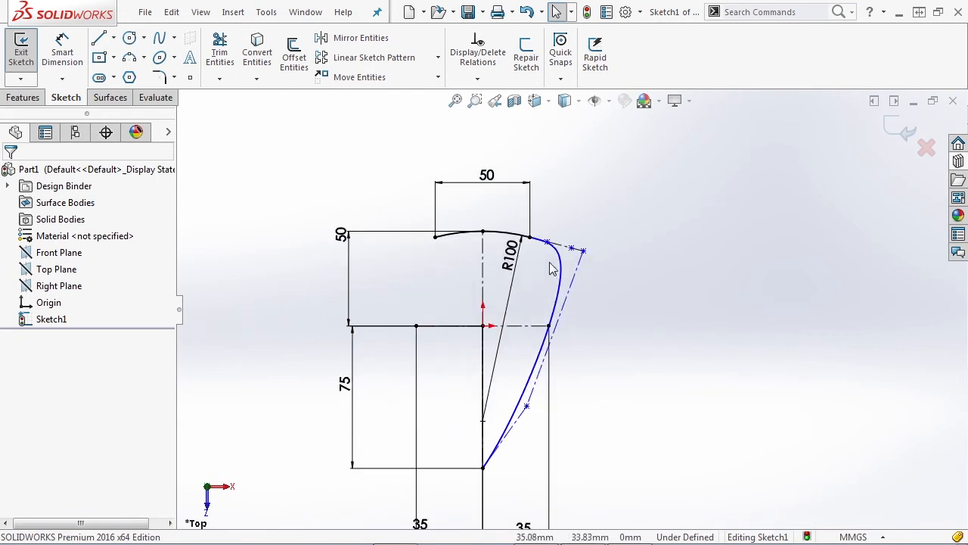
Step: Move the spline's lower control vertex level with the spline's lower endpoint, at about X 20.4, Y -75 mm
click(527, 409)
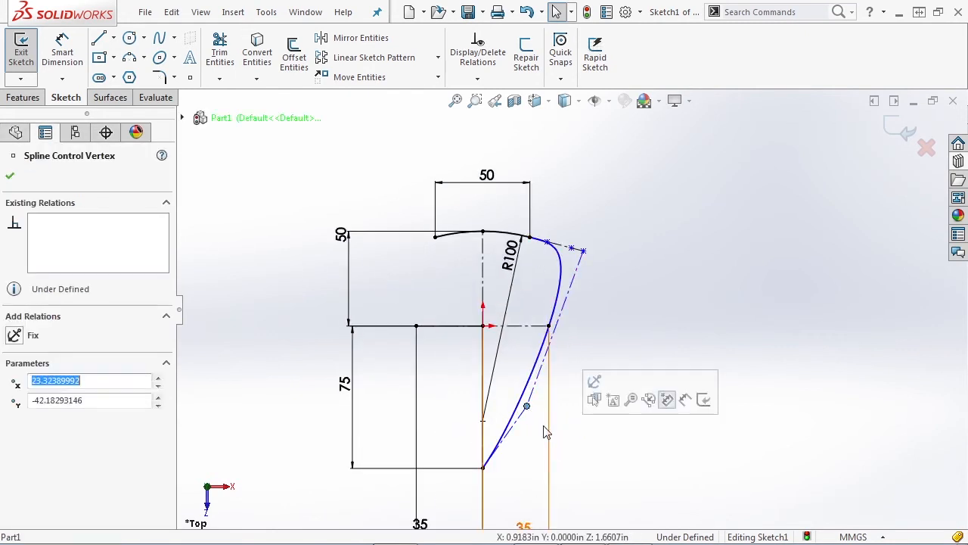
click(521, 417)
click(564, 351)
click(623, 460)
click(521, 468)
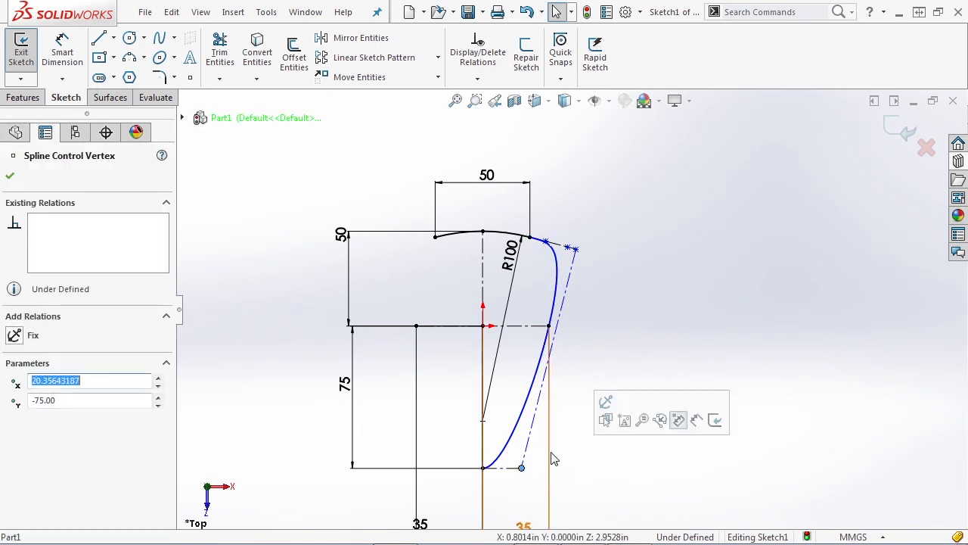
click(586, 472)
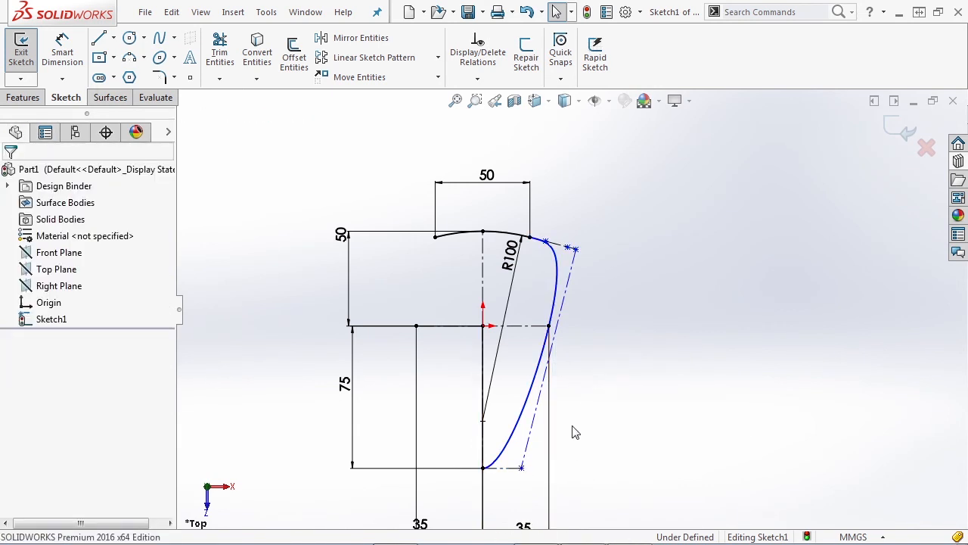
drag(523, 466, 534, 429)
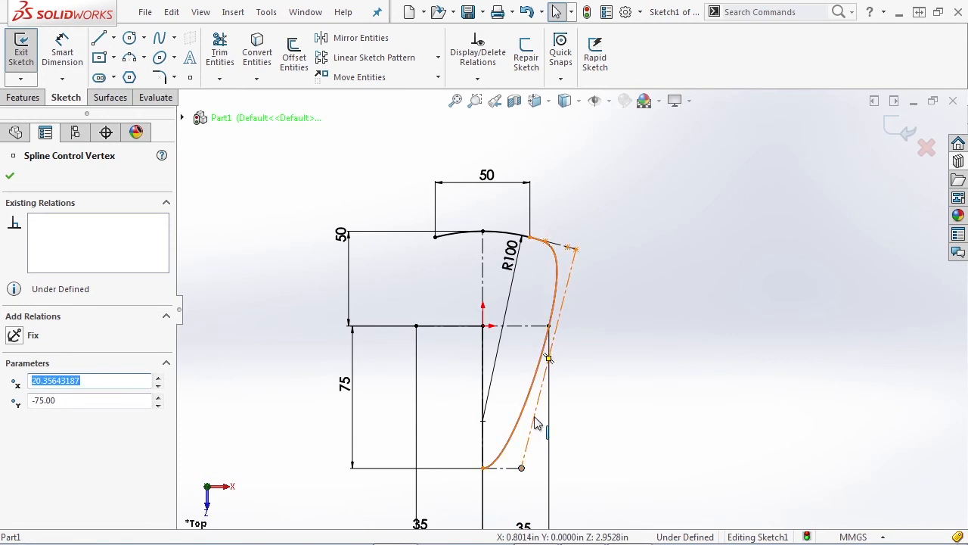
Step: Insert two control vertices on the long side segment of the control polygon, one below and one above the horizontal construction line
right_click(536, 422)
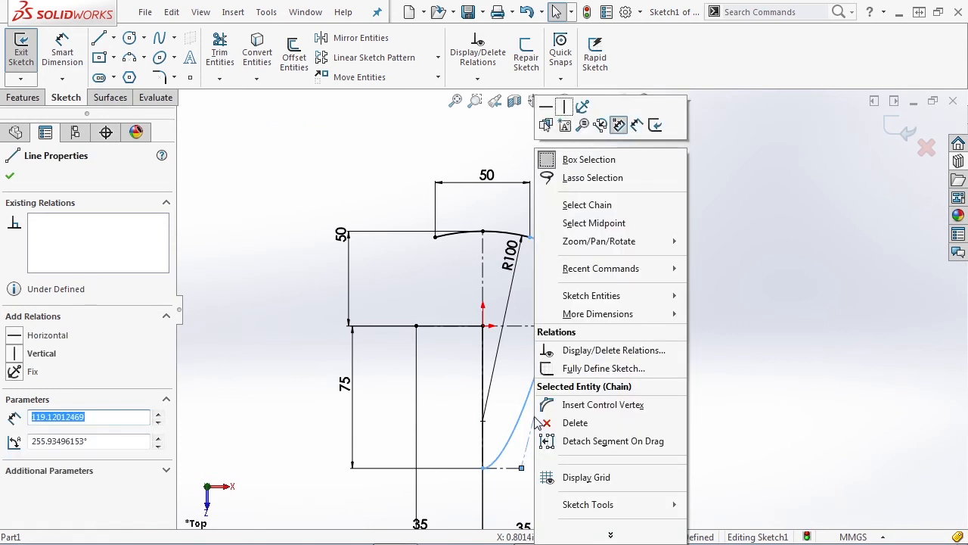
click(576, 404)
click(533, 406)
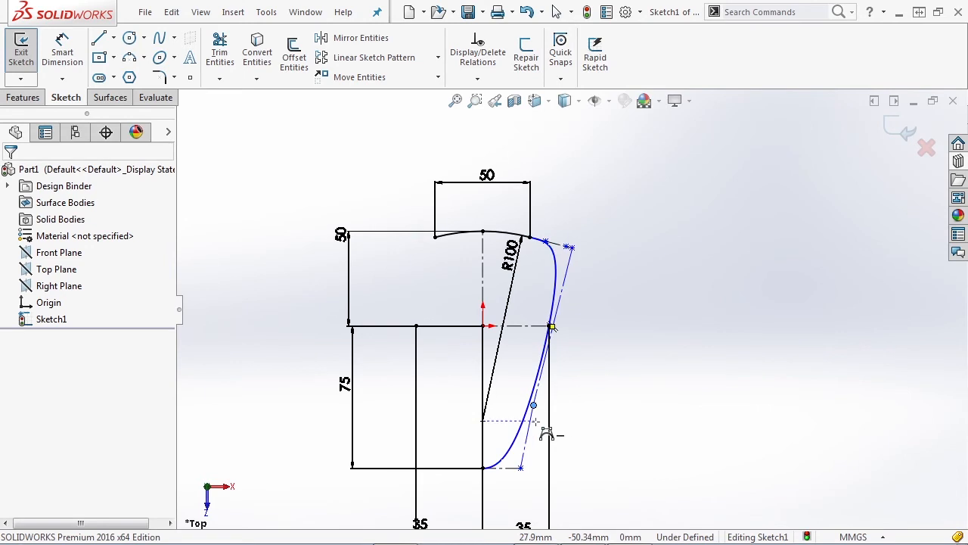
scroll(565, 407, up, 2)
scroll(557, 384, down, 5)
click(593, 195)
drag(592, 186, 624, 217)
key(ctrl+z)
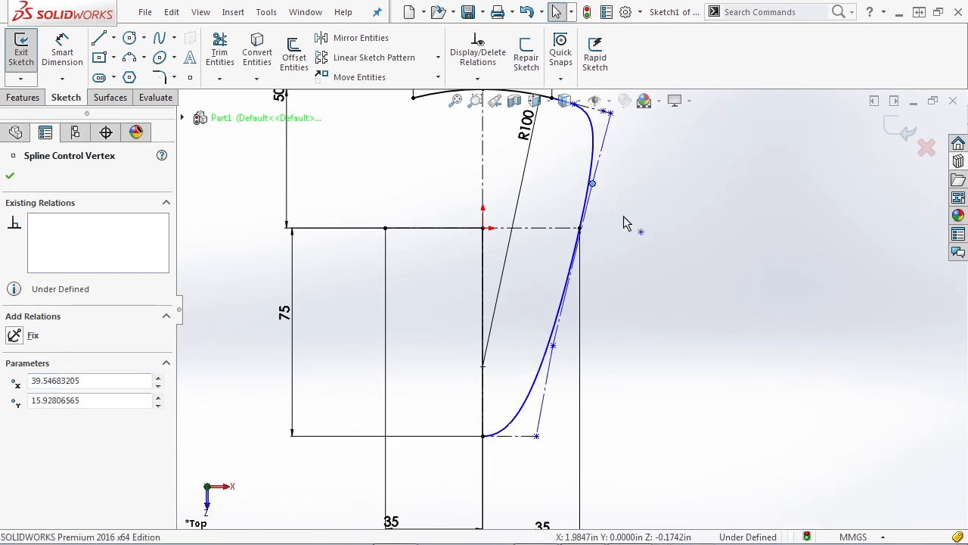
Step: Turn off Local edit for the style spline
click(544, 380)
scroll(169, 314, down, 4)
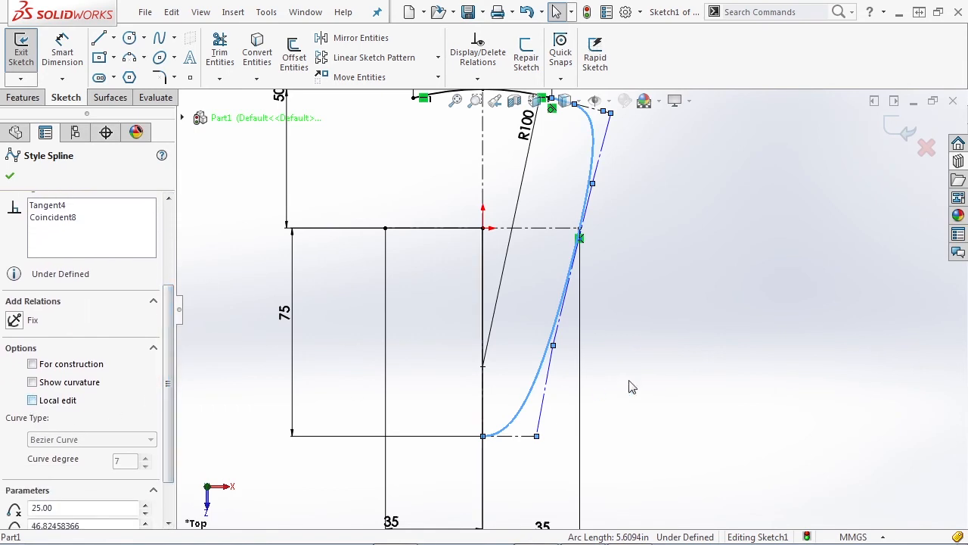
click(680, 365)
Step: Move the upper inserted control vertex outward to about X 45.8, Y 17.7 mm
scroll(611, 412, up, 3)
scroll(579, 344, down, 1)
drag(555, 328, 609, 340)
scroll(570, 310, up, 2)
scroll(580, 227, down, 5)
scroll(583, 272, up, 3)
scroll(556, 271, down, 3)
scroll(556, 270, down, 3)
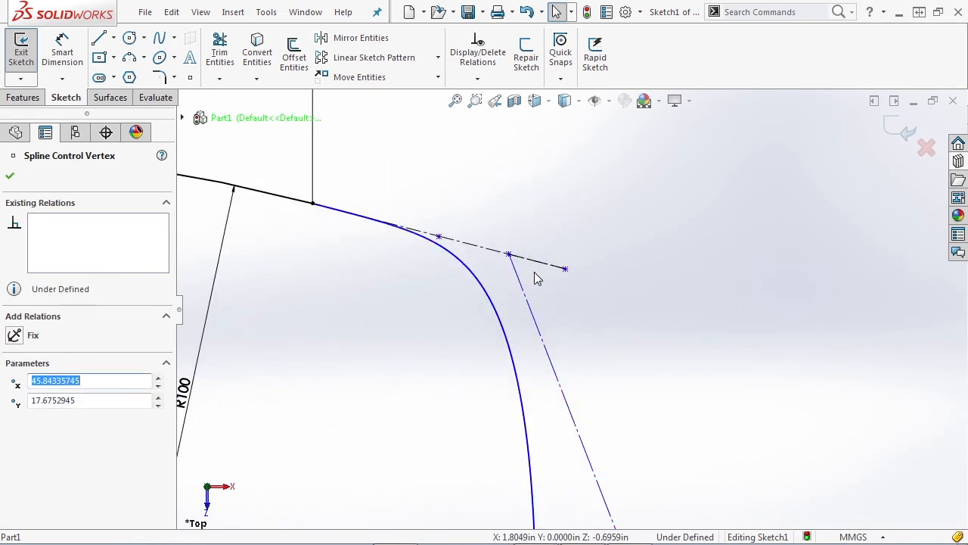
Step: Constrain the corner control vertex to the midpoint of the collinear control segment and move the upper inserted vertex to about X 40, Y 19.7 mm
click(490, 251)
scroll(574, 318, up, 3)
click(601, 338)
drag(540, 283, 590, 303)
scroll(603, 410, up, 3)
drag(603, 410, 575, 412)
scroll(568, 346, down, 5)
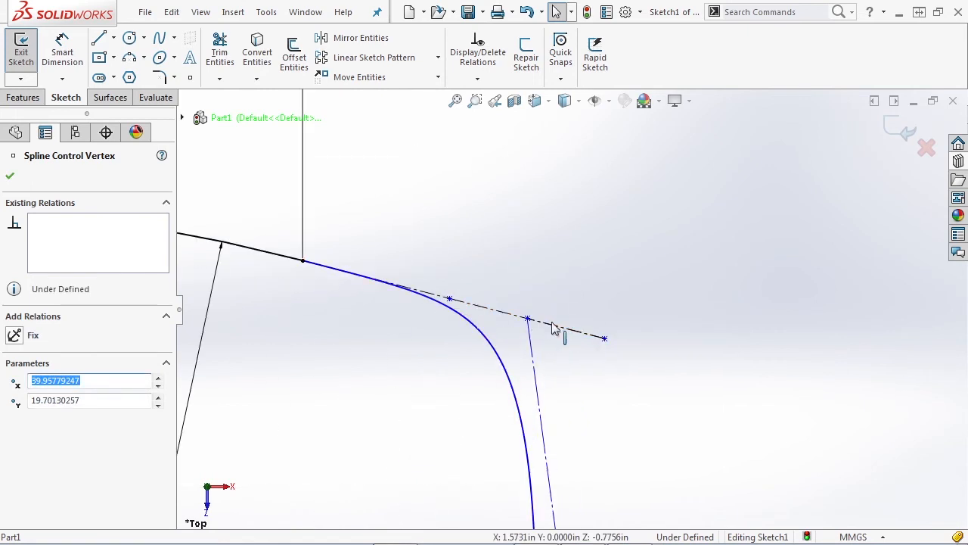
Step: Try to pull the midpoint-constrained corner control vertex to a new position and undo the changes
scroll(529, 330, up, 1)
scroll(539, 335, down, 4)
scroll(580, 404, up, 6)
scroll(582, 405, up, 4)
drag(565, 307, 566, 331)
scroll(570, 309, up, 3)
key(ctrl+z)
key(ctrl+z)
key(ctrl+z)
key(ctrl+z)
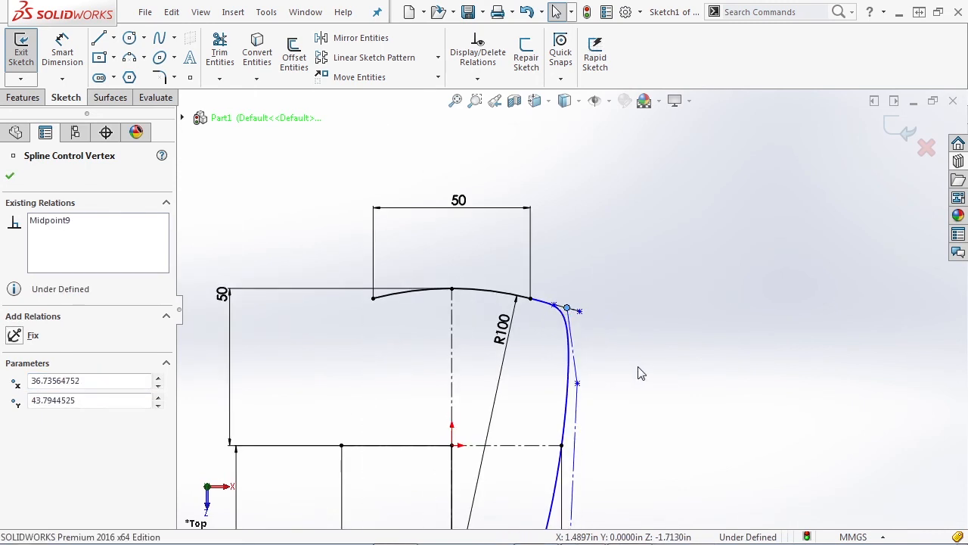
Step: Apply an Equal relation to the three collinear control-polygon segments running off the end of the arc
click(582, 311)
scroll(569, 298, down, 5)
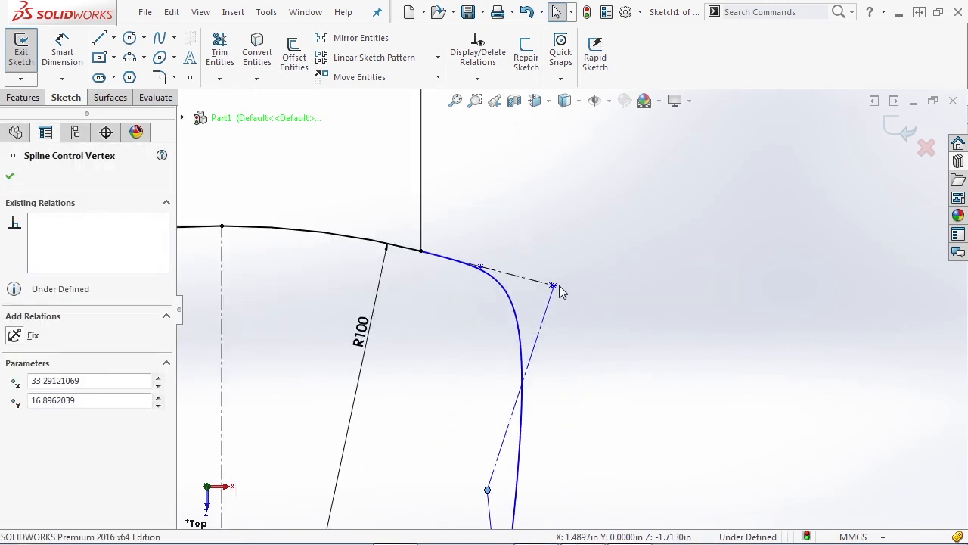
click(535, 236)
ctrl+click(477, 222)
scroll(477, 224, up, 7)
scroll(425, 264, down, 4)
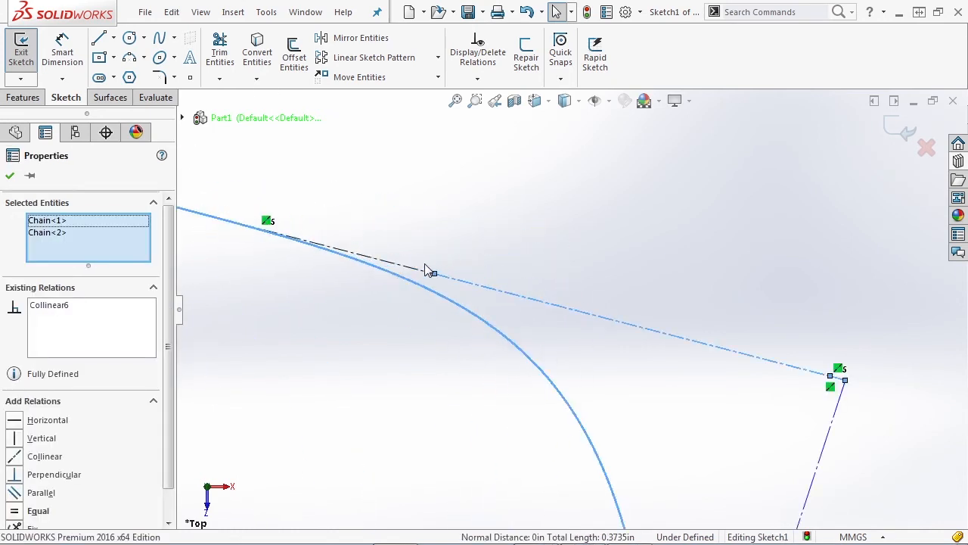
ctrl+click(450, 289)
click(564, 222)
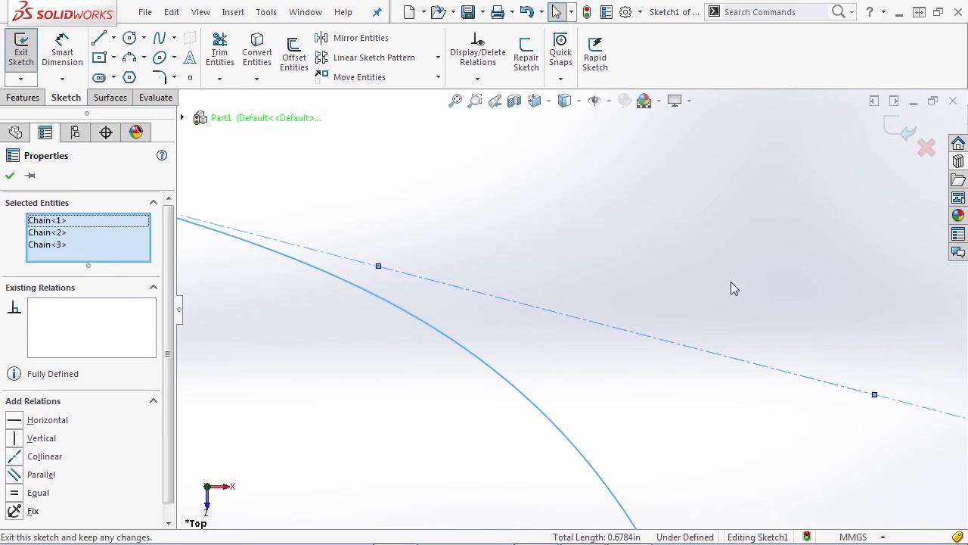
click(711, 299)
scroll(685, 331, up, 4)
Step: Move the corner control vertex inward to about X 38.5, Y 43.3 mm and pull the upper inserted vertex slightly outward
drag(660, 334, 616, 335)
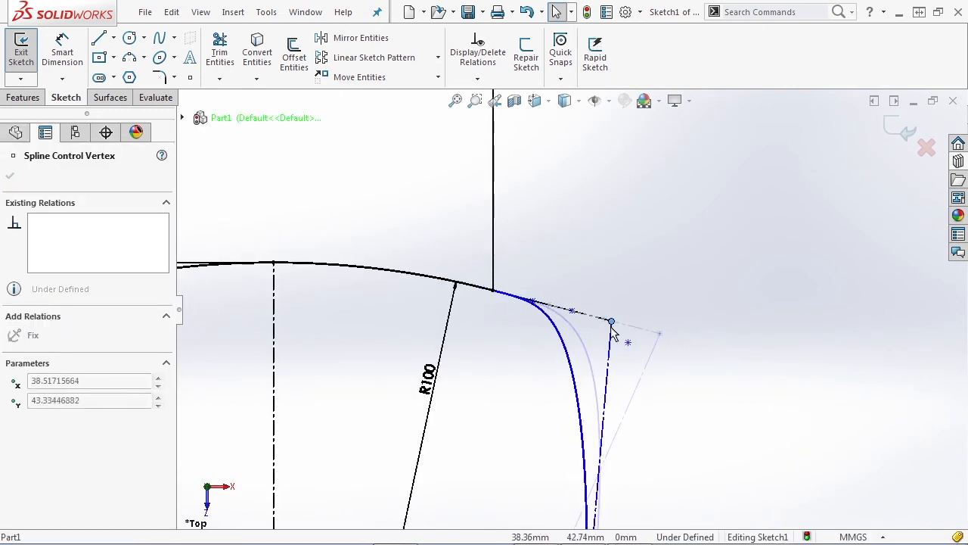
scroll(610, 371, up, 5)
scroll(575, 363, down, 2)
click(569, 353)
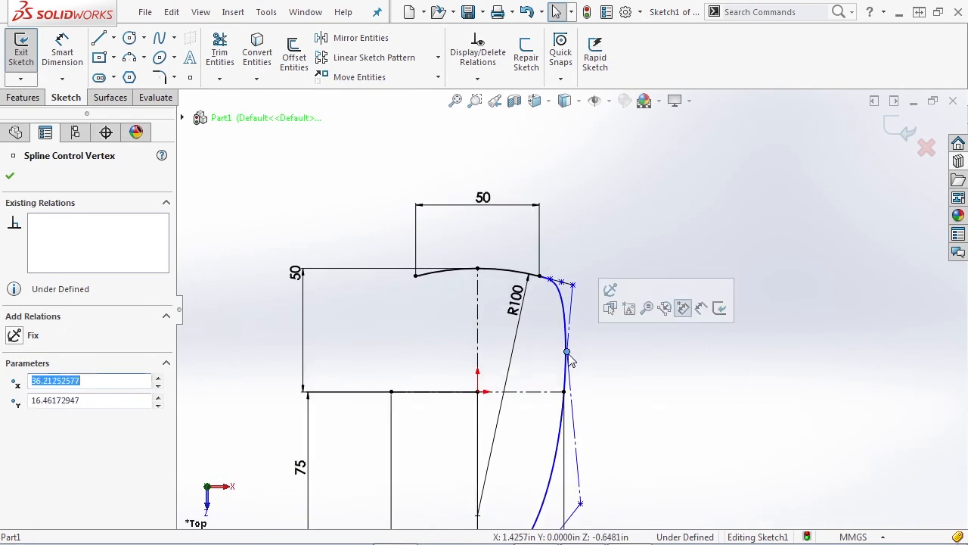
drag(570, 355, 585, 355)
scroll(592, 393, up, 4)
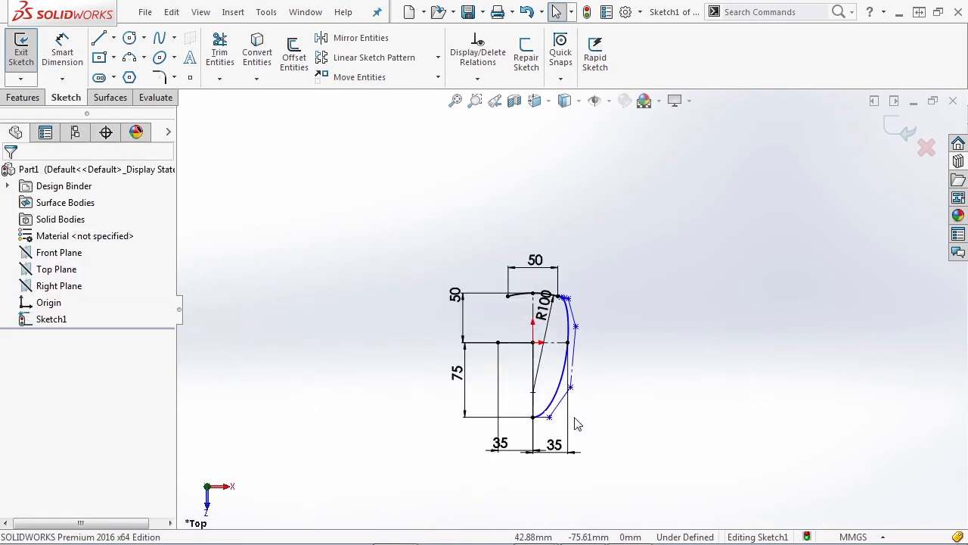
Step: Pull the bottom control vertex outward along its horizontal segment and nudge the control vertices near the arc end
scroll(527, 403, down, 3)
drag(531, 403, 552, 402)
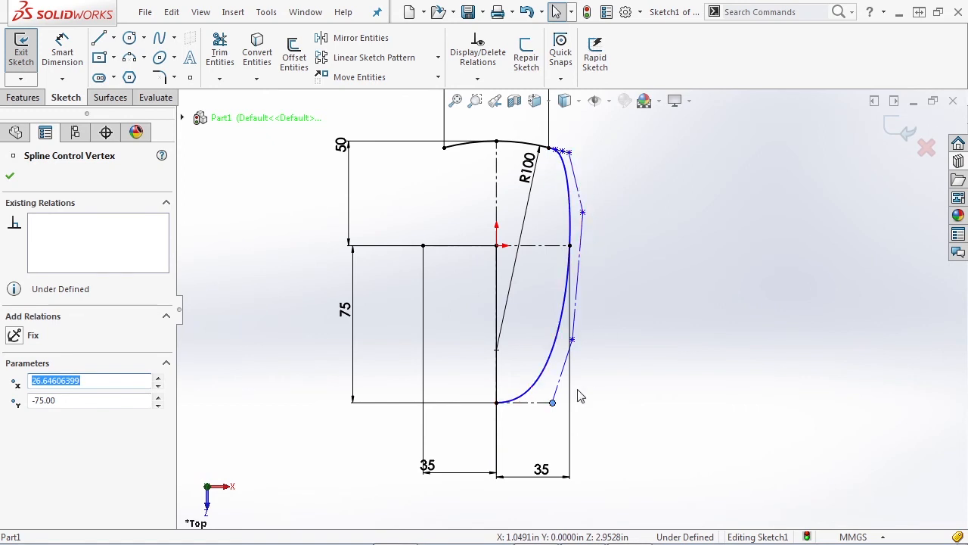
drag(552, 402, 573, 405)
scroll(587, 174, down, 5)
click(539, 124)
drag(554, 130, 560, 129)
scroll(570, 309, up, 2)
key(Escape)
Step: Reposition the lower inserted control vertex and move the upper inserted vertex to about X 38.1, Y 39.6 mm
drag(547, 510, 590, 498)
drag(543, 287, 574, 203)
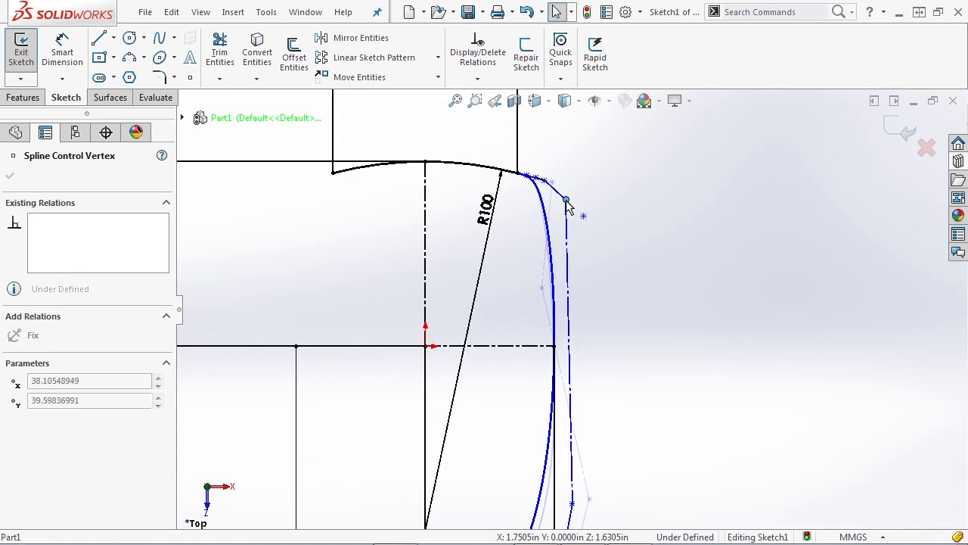
scroll(615, 277, up, 5)
scroll(564, 310, down, 2)
scroll(563, 310, down, 2)
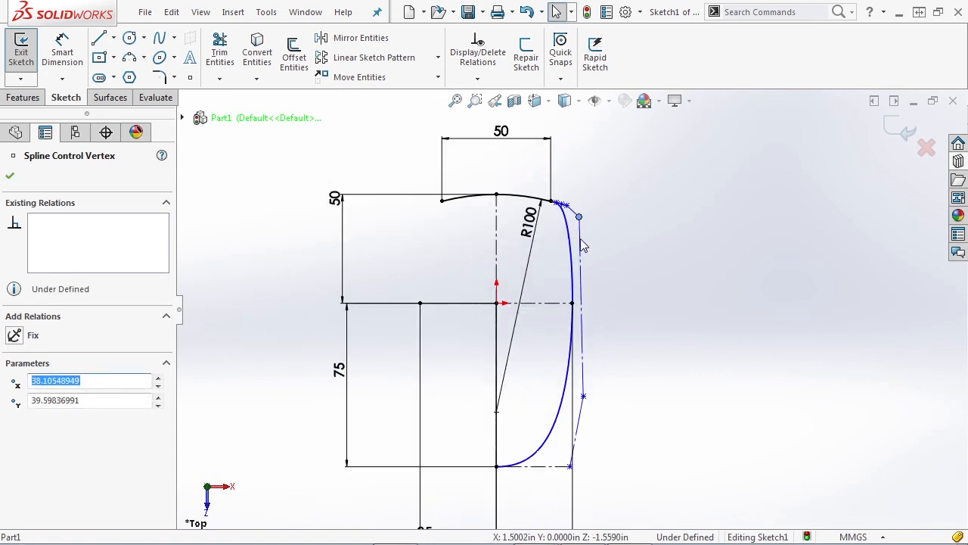
Step: Mirror the style spline about the vertical centerline with Copy on and exit the sketch
click(571, 240)
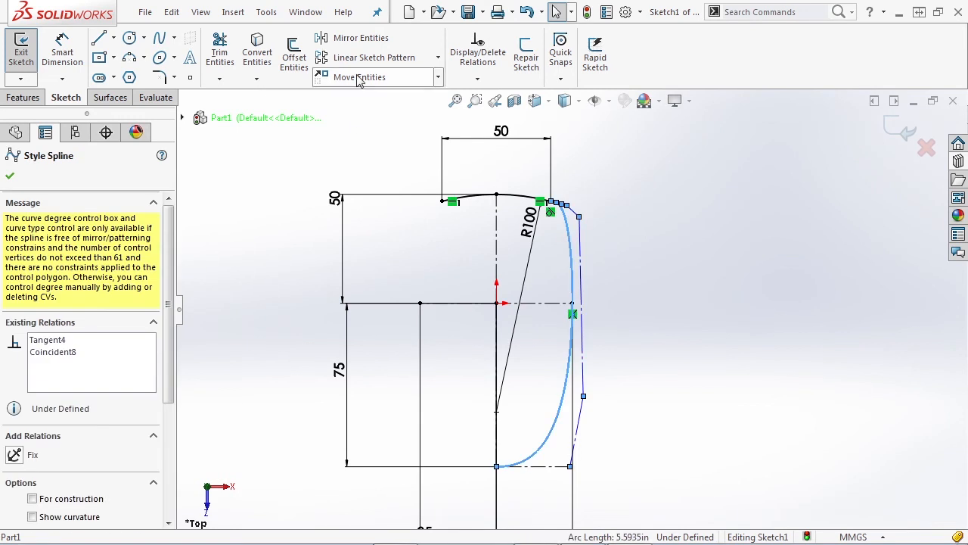
click(360, 42)
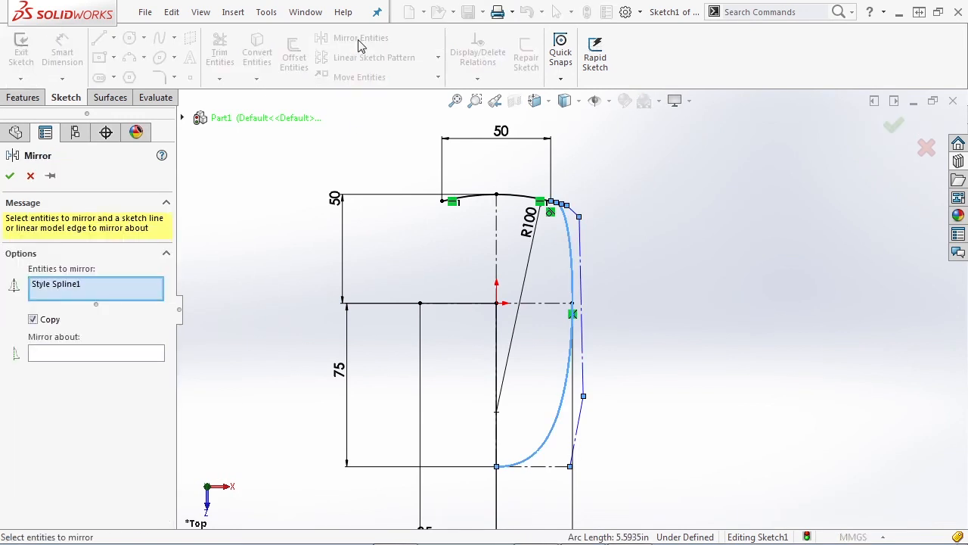
click(111, 355)
click(496, 235)
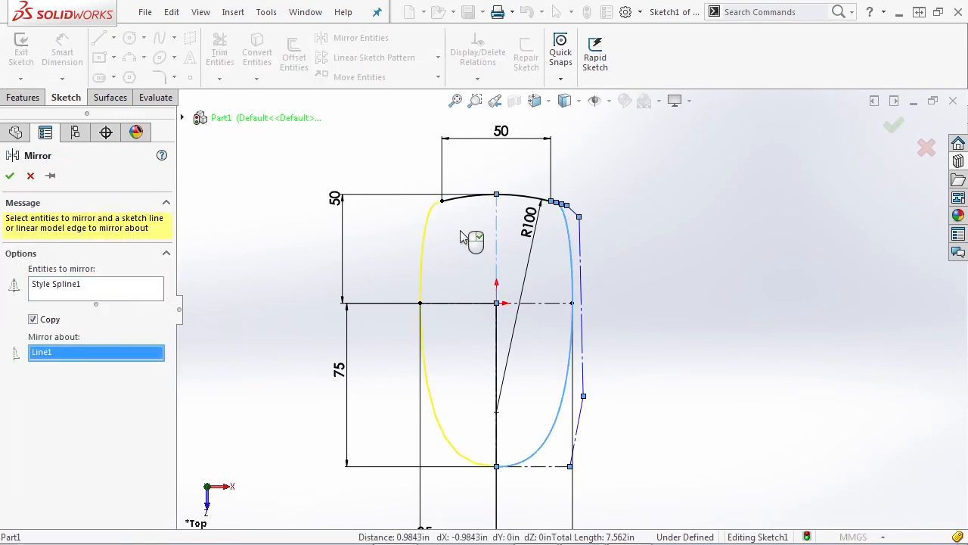
click(10, 177)
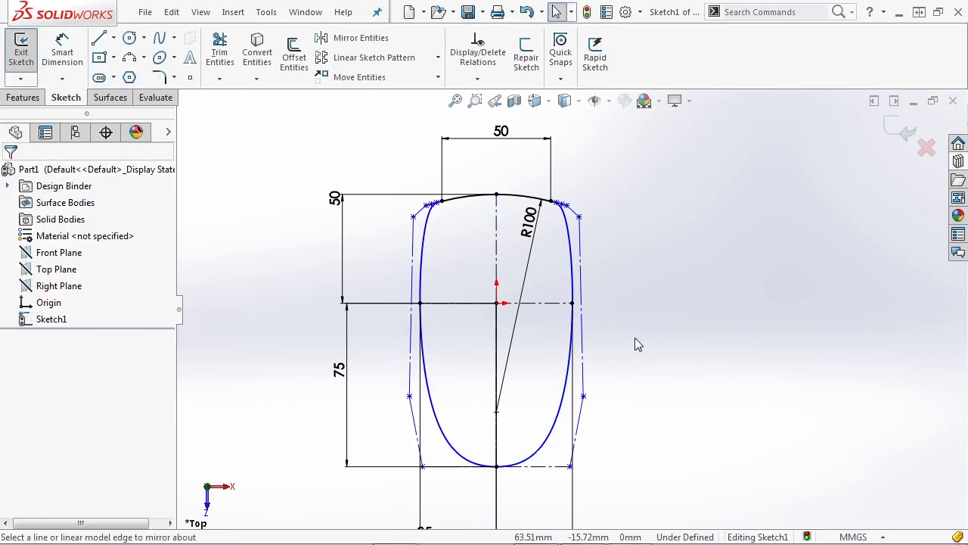
click(895, 127)
Step: Start a new sketch on the Right Plane
mouse_move(692, 371)
middle_down()
mouse_move(623, 262)
mouse_move(633, 404)
mouse_move(670, 356)
mouse_move(676, 419)
mouse_move(601, 399)
middle_up()
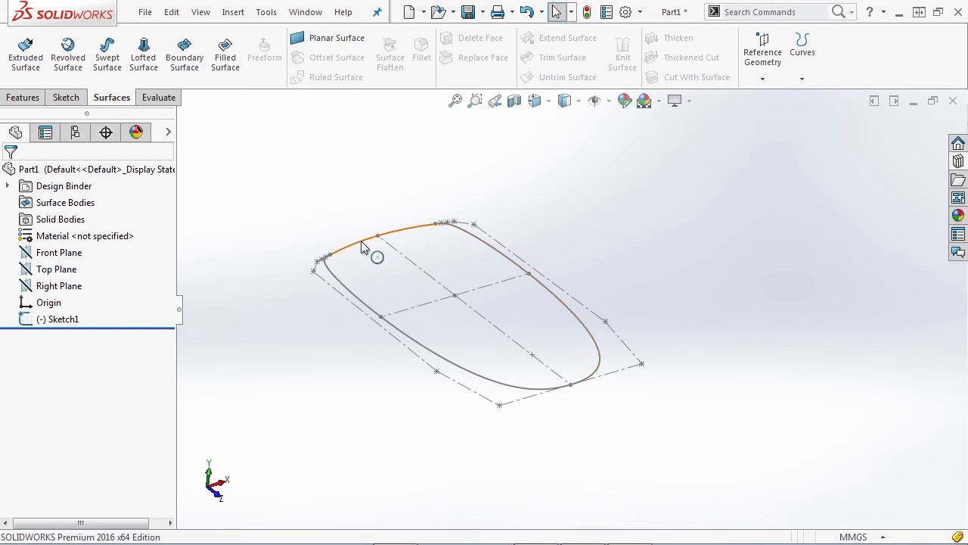
mouse_move(636, 340)
middle_down()
mouse_move(640, 281)
mouse_move(648, 350)
mouse_move(664, 349)
middle_up()
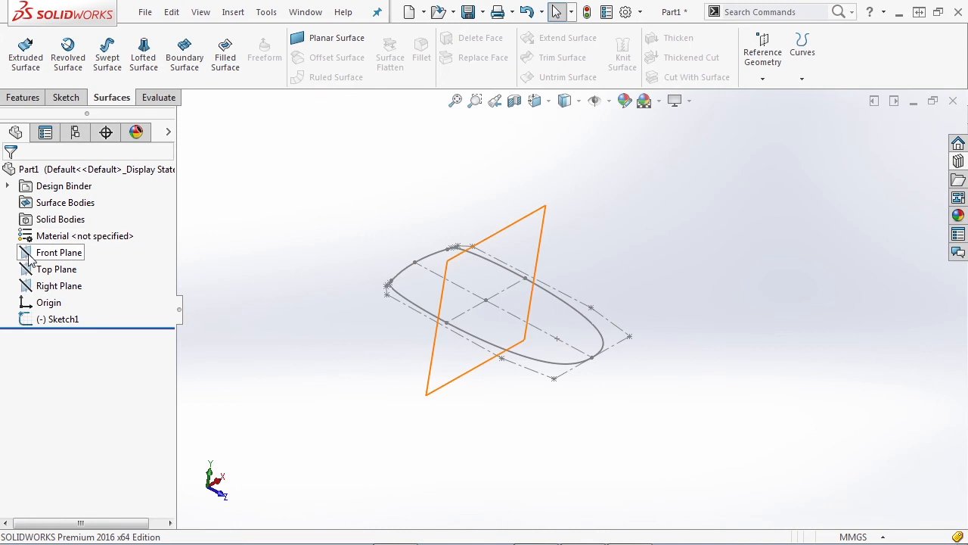
click(47, 291)
click(46, 266)
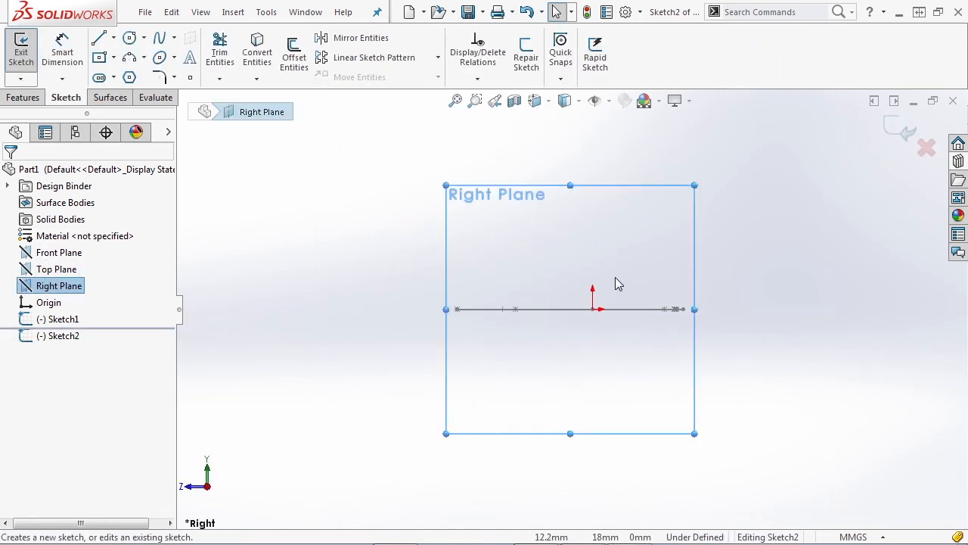
middle_drag(616, 283, 611, 320)
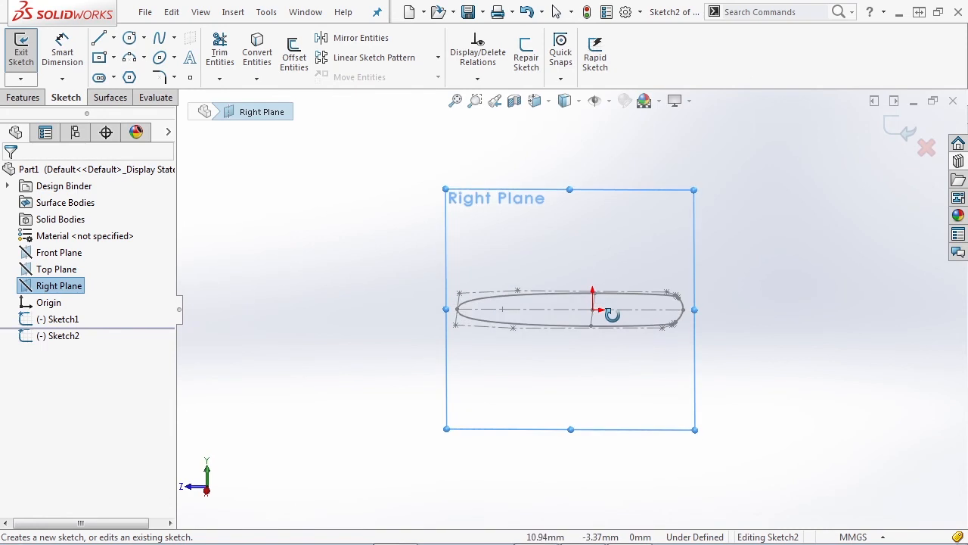
scroll(691, 325, down, 3)
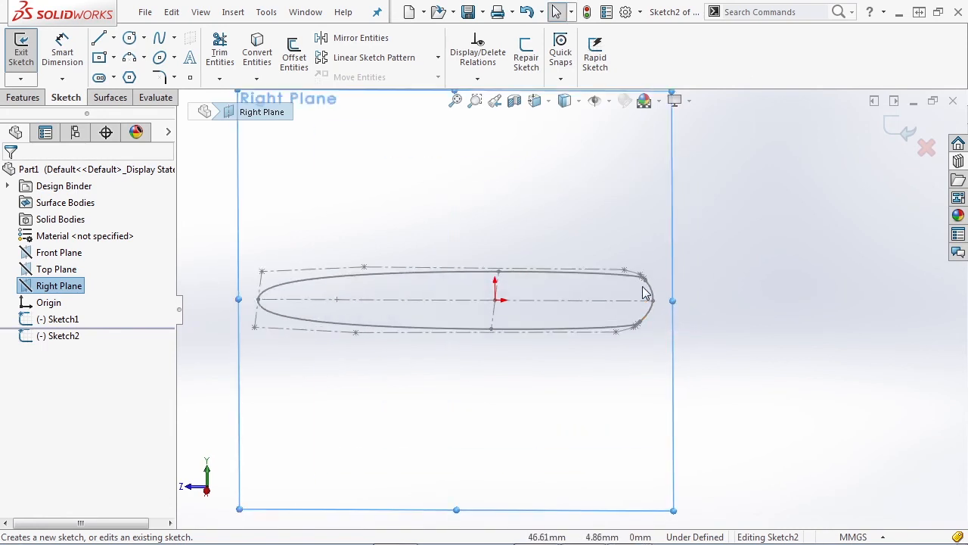
click(655, 227)
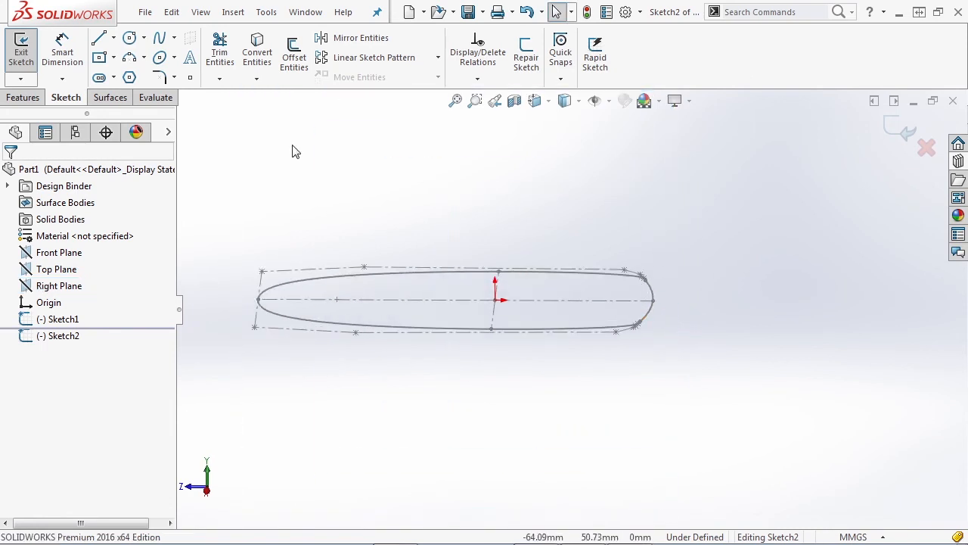
Step: Draw a line slanting outward about 17° and a vertical construction line about 12.2 mm long, both down from the arc's midpoint
click(98, 38)
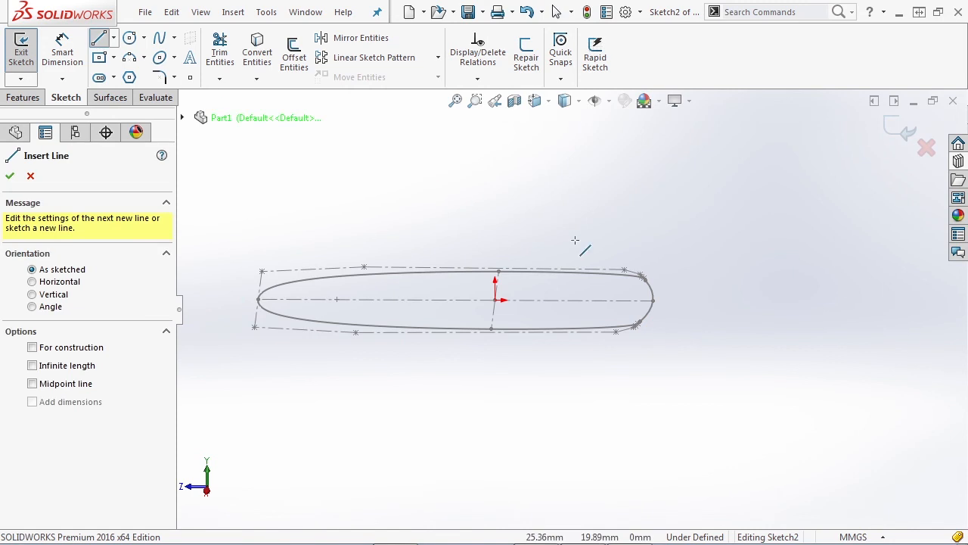
click(654, 301)
key(Return)
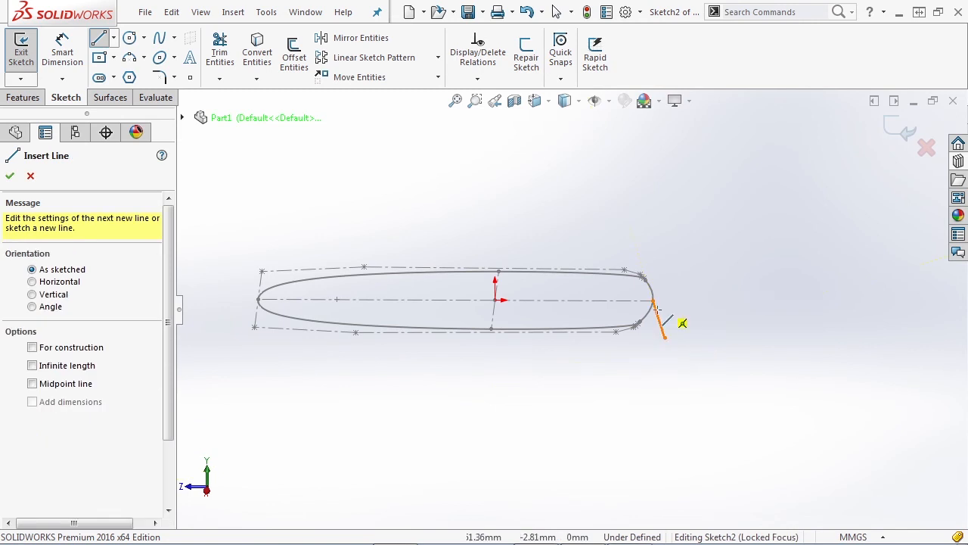
scroll(678, 310, down, 3)
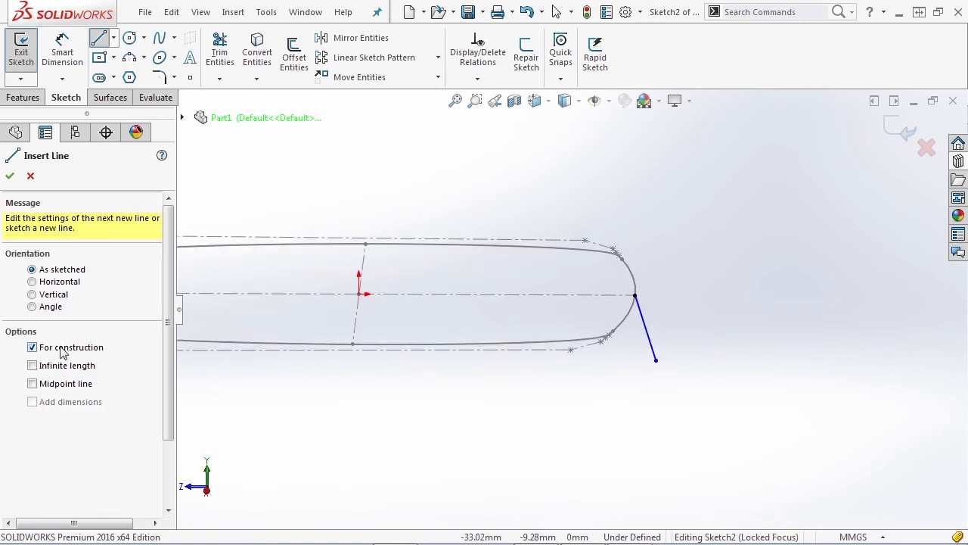
scroll(708, 306, down, 2)
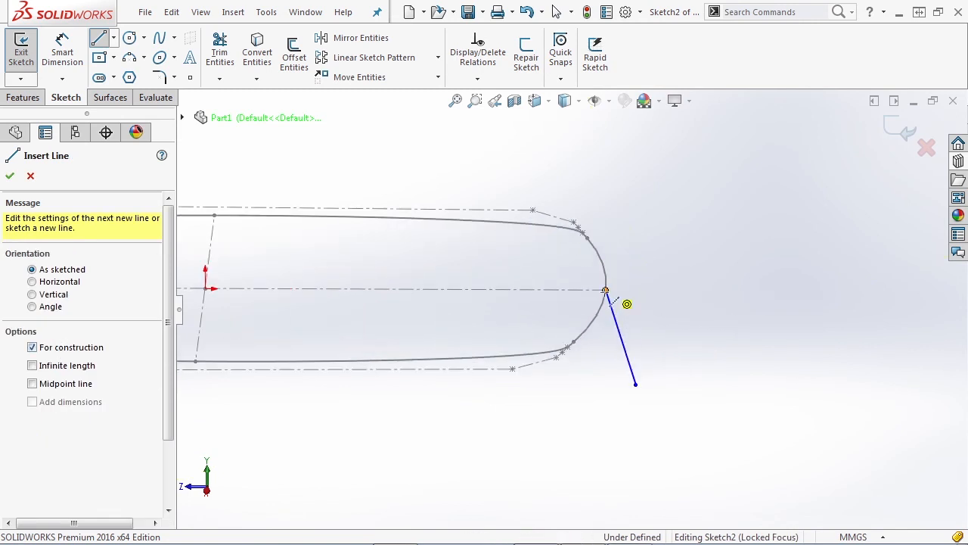
click(605, 290)
click(608, 389)
key(Escape)
Step: Dimension the angle between the slanted line and the vertical construction line as 10°
scroll(619, 356, down, 1)
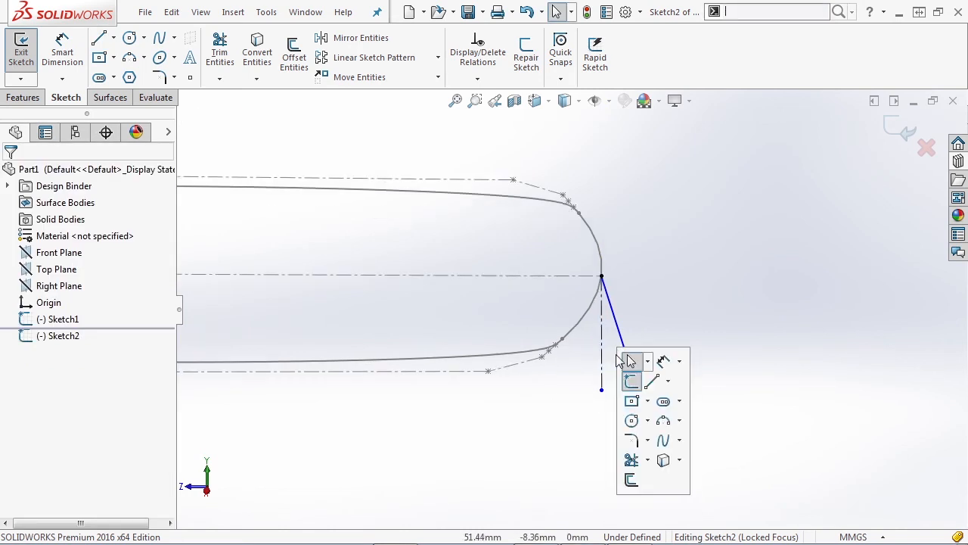
click(664, 363)
click(618, 331)
click(602, 333)
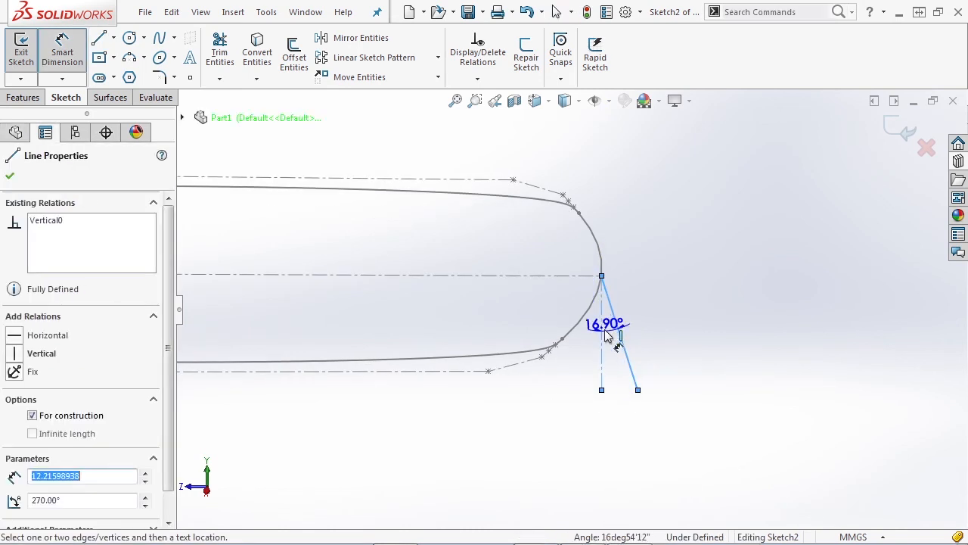
click(606, 336)
text(10)
key(Return)
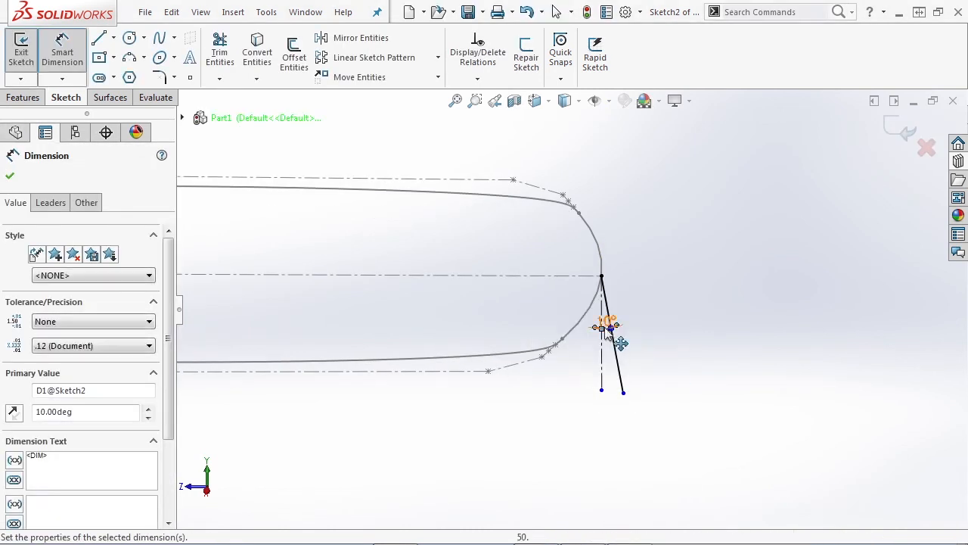
Step: Dimension the slanted line's length as 10 mm and exit the sketch
click(618, 362)
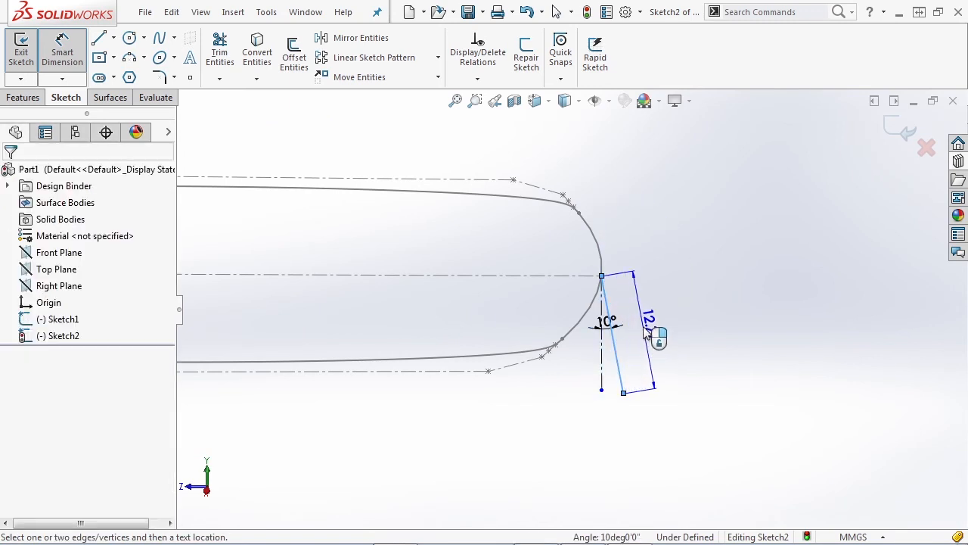
click(644, 333)
text(10)
key(Return)
scroll(644, 332, up, 3)
key(Escape)
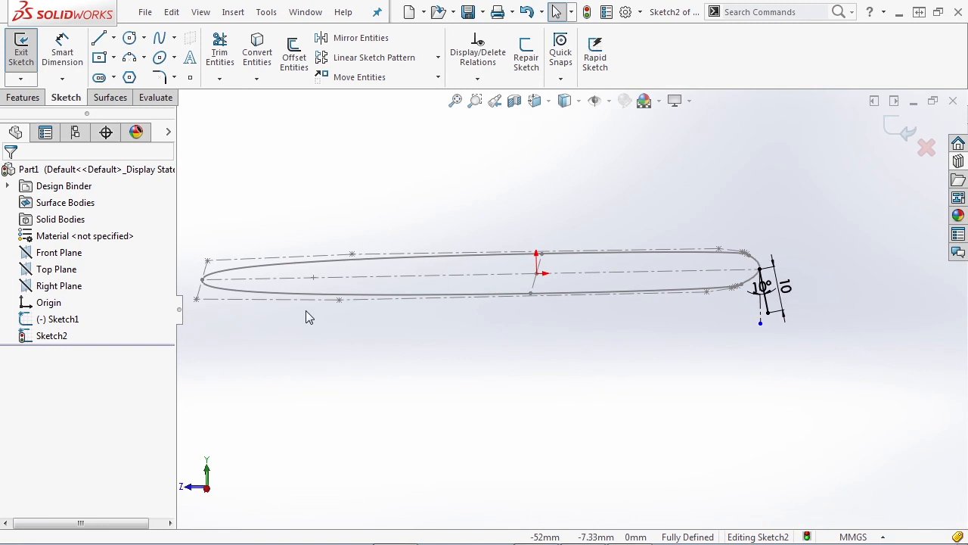
click(906, 134)
Step: In a new Right Plane sketch, draw an outward-slanting line and a vertical construction line down from the spline end opposite the arc
click(53, 286)
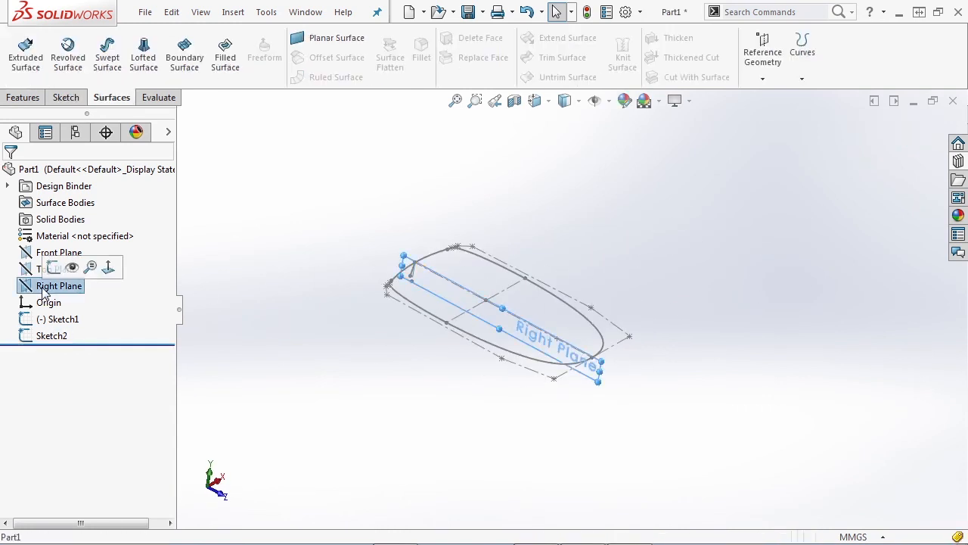
click(52, 268)
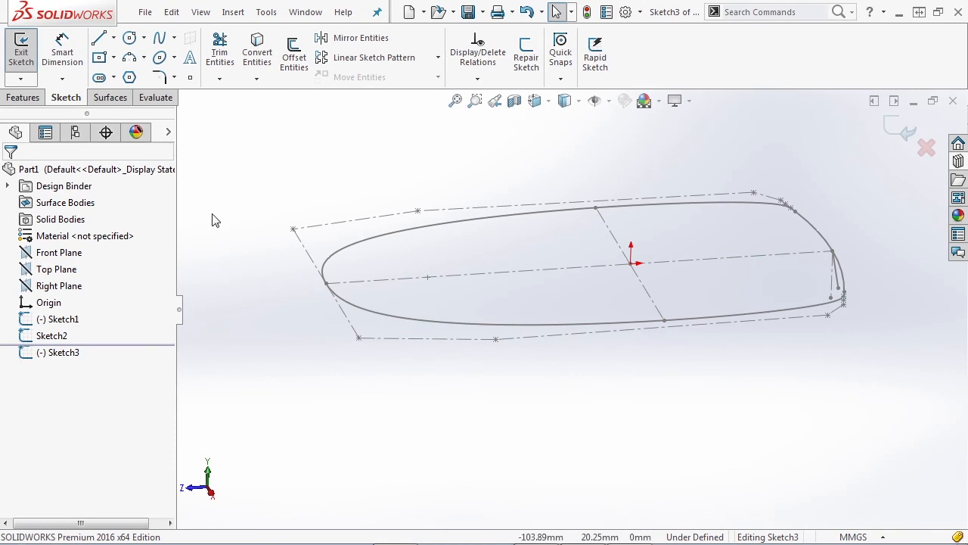
click(98, 38)
drag(326, 283, 289, 342)
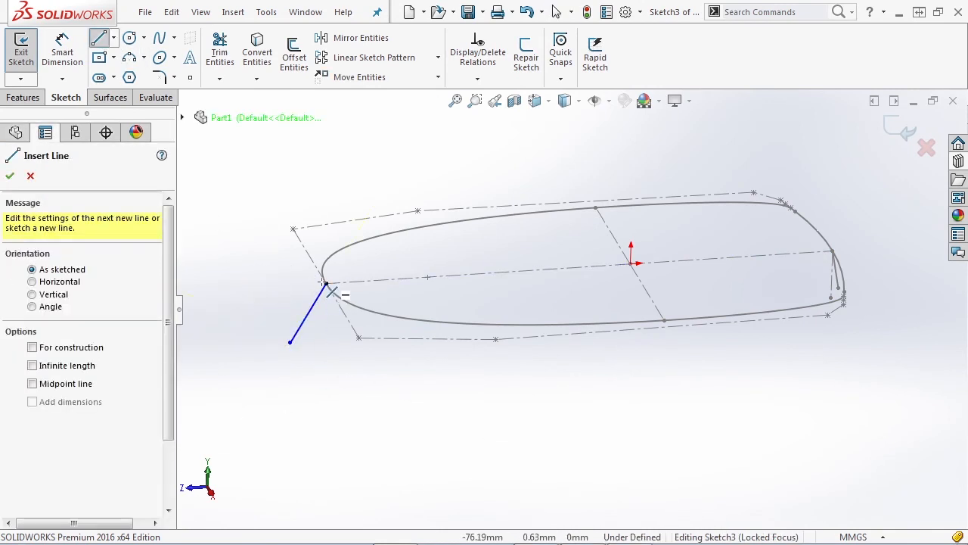
mouse_move(326, 284)
mouse_down()
mouse_move(333, 345)
mouse_move(326, 340)
mouse_up()
key(Escape)
click(326, 332)
key(Escape)
scroll(345, 316, down, 2)
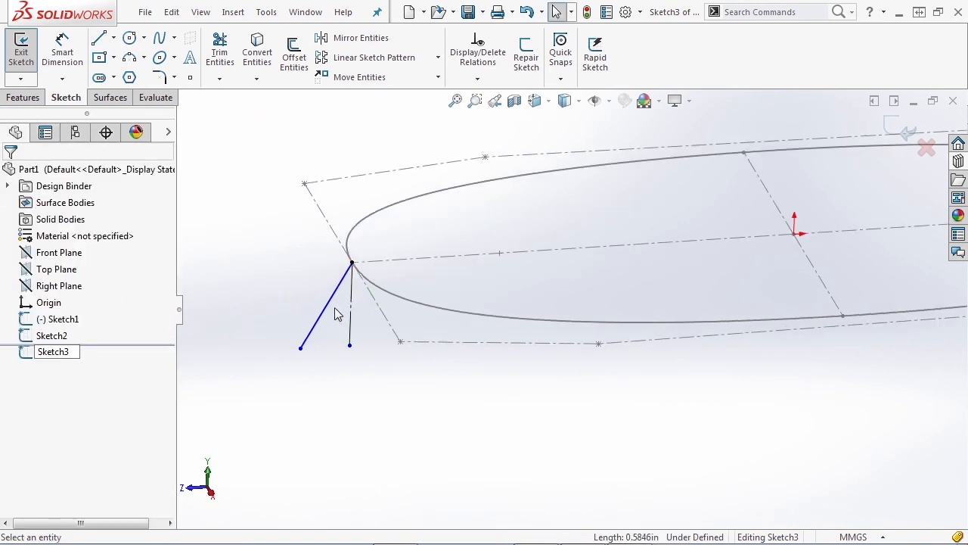
Step: Make the new slanted line equal in length to the 10 mm line in the previous sketch
click(338, 295)
middle_drag(339, 295, 622, 295)
ctrl+click(607, 287)
click(709, 208)
scroll(741, 302, up, 5)
scroll(485, 325, down, 5)
click(534, 386)
scroll(521, 321, down, 2)
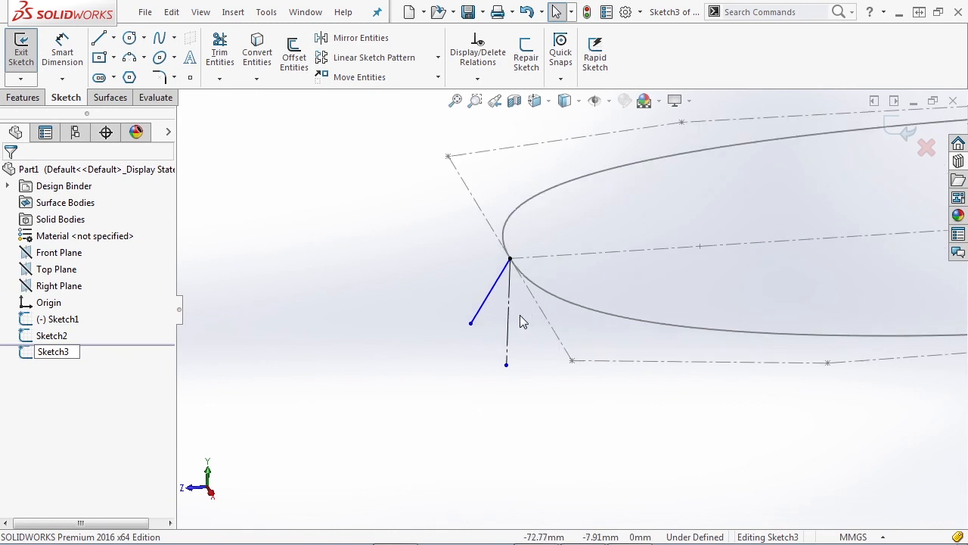
Step: Dimension the angle between the new slanted line and its vertical construction line as 45°
key(s)
click(550, 312)
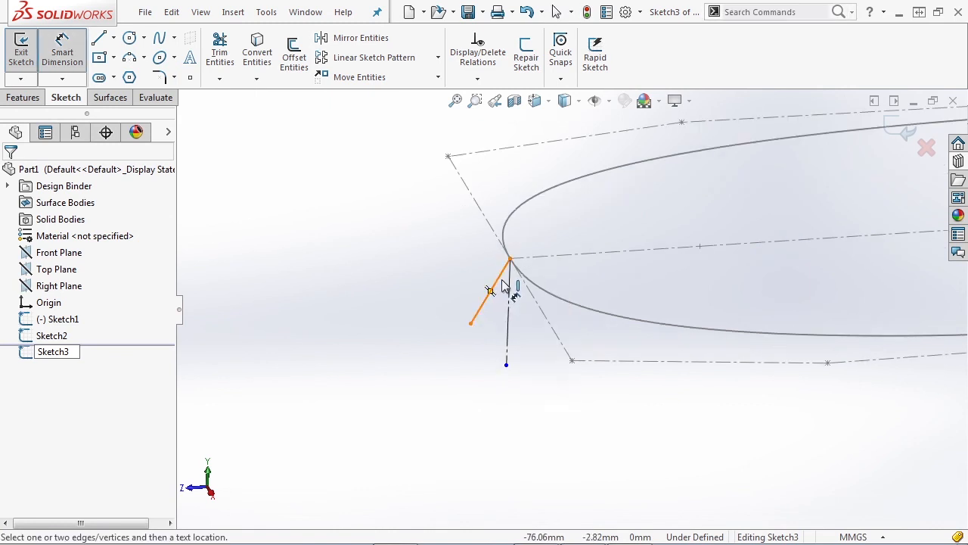
click(503, 287)
click(509, 303)
click(502, 299)
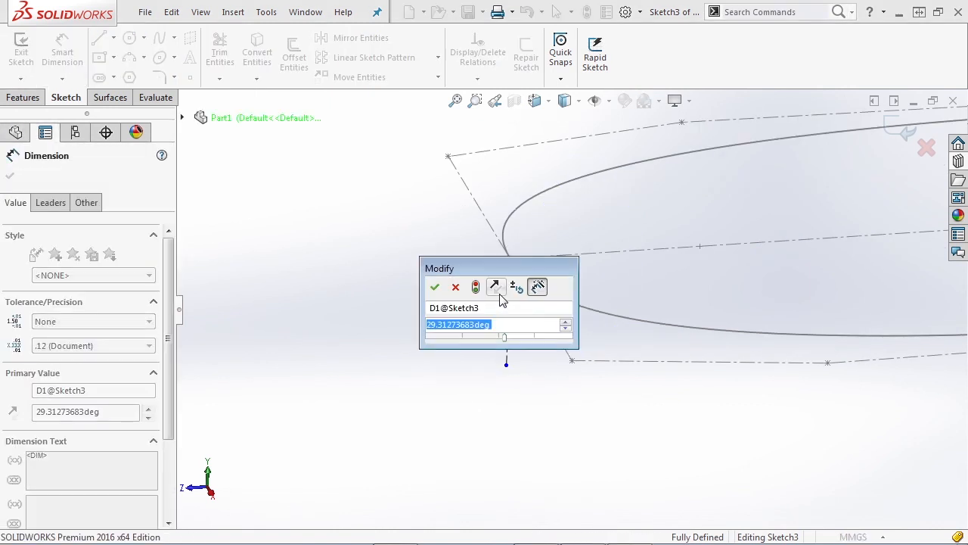
text(45)
key(Return)
key(ctrl+1)
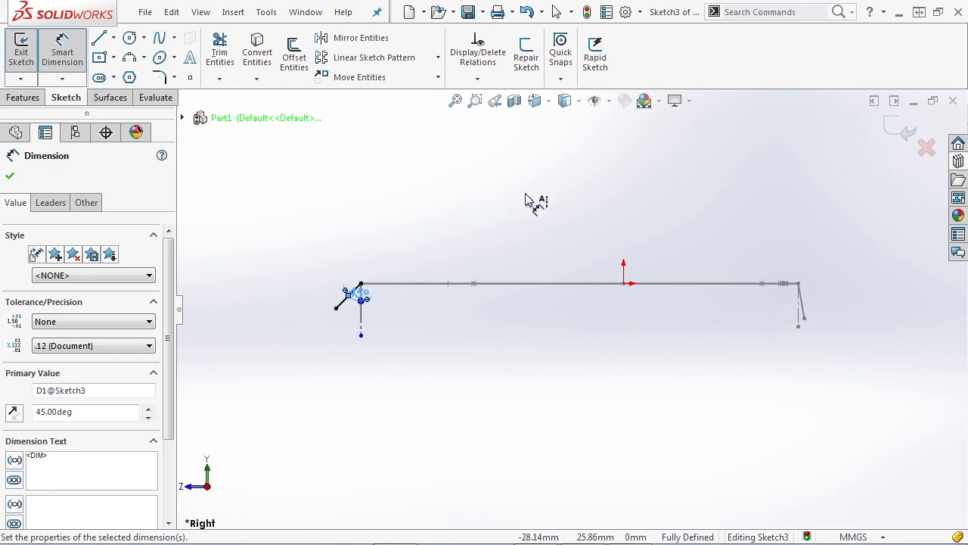
Step: Set the angle between the slanted line and the construction line to 40°
scroll(395, 312, down, 3)
double_click(379, 293)
text(40)
key(Return)
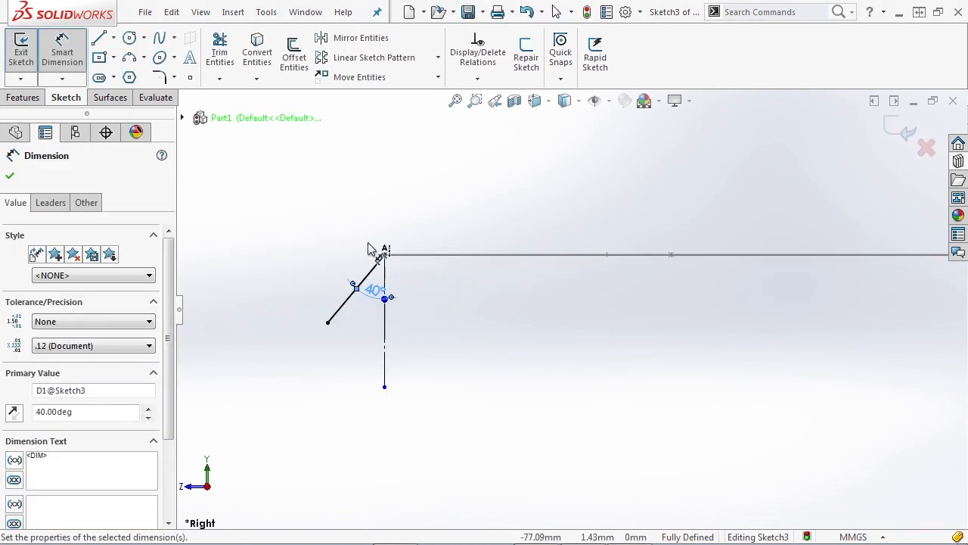
Step: Move the angle dimension slightly lower between the two lines, set it to 45° and exit the sketch
drag(376, 291, 374, 310)
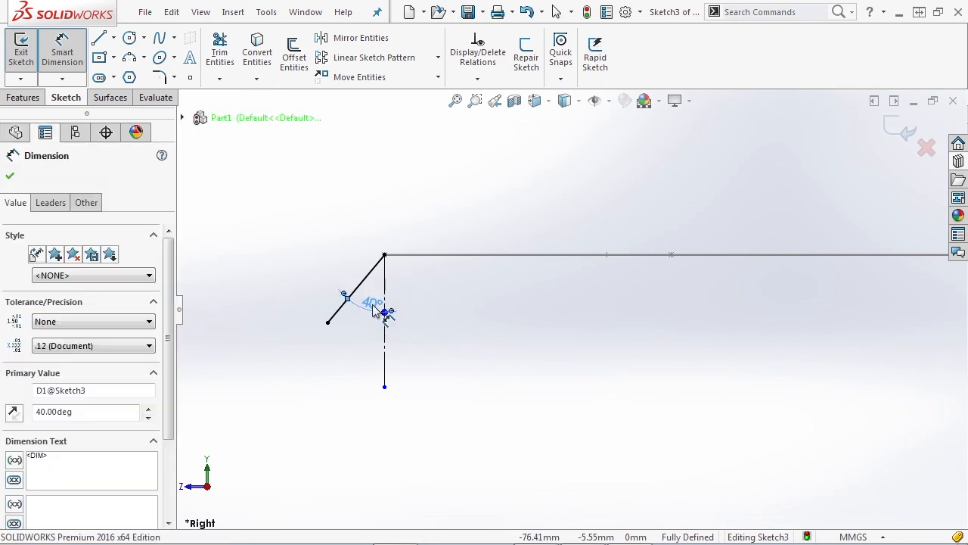
double_click(374, 308)
text(45)
key(Return)
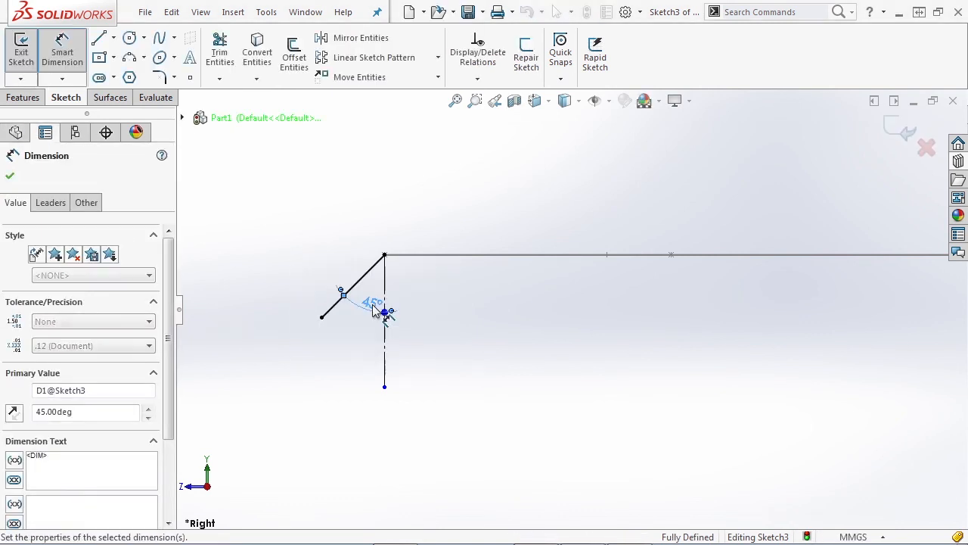
click(903, 141)
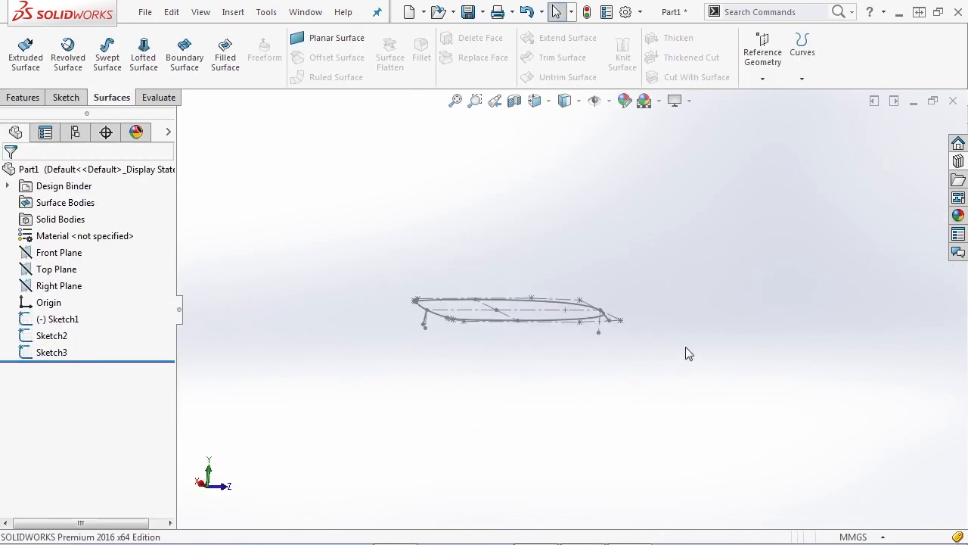
click(67, 319)
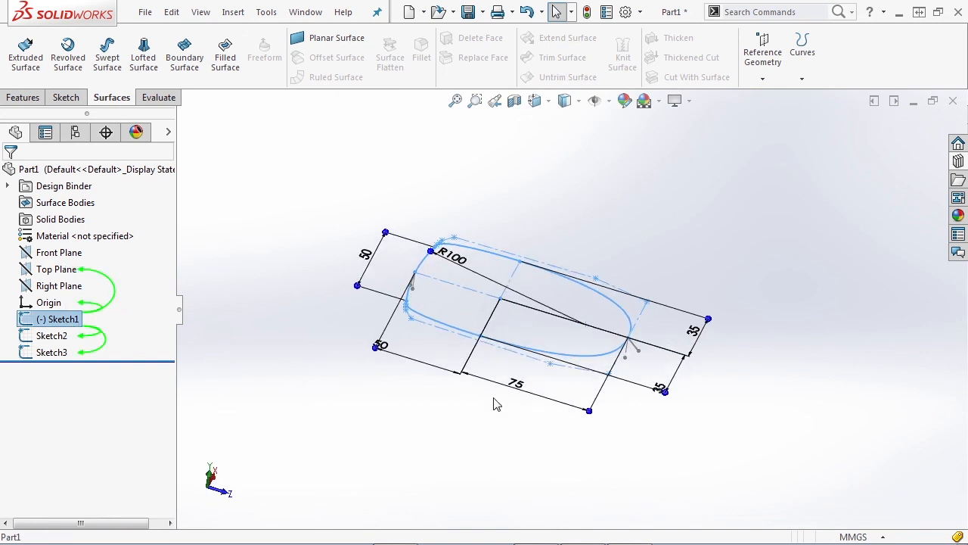
click(61, 352)
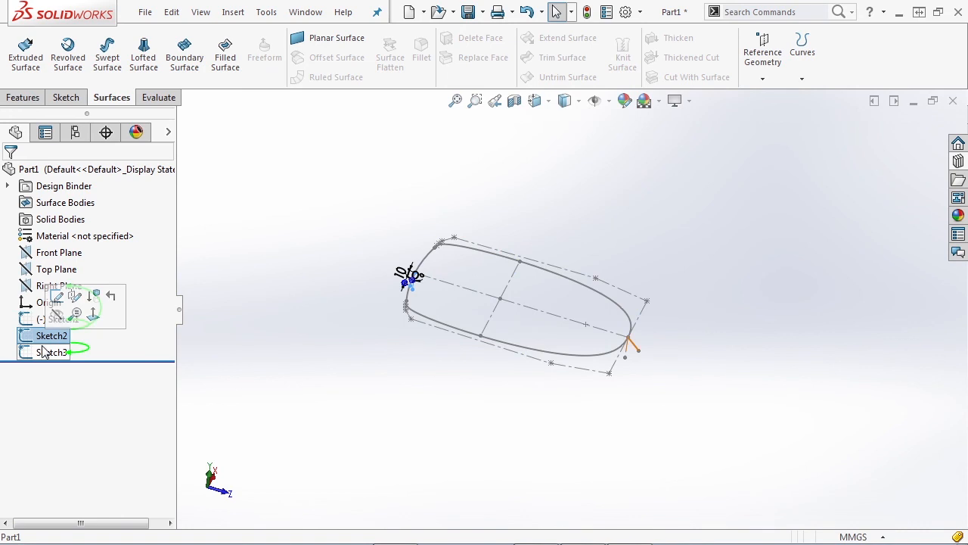
click(285, 384)
click(59, 286)
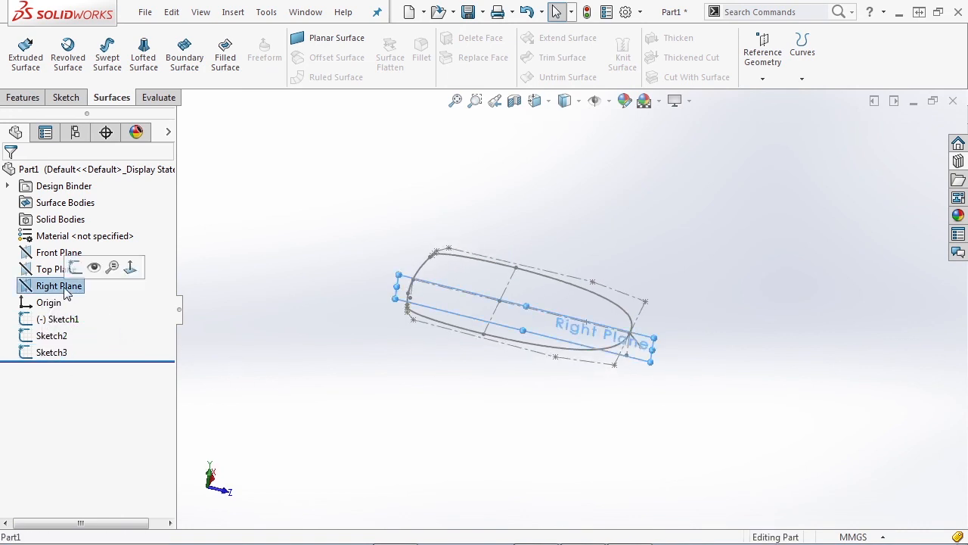
click(299, 364)
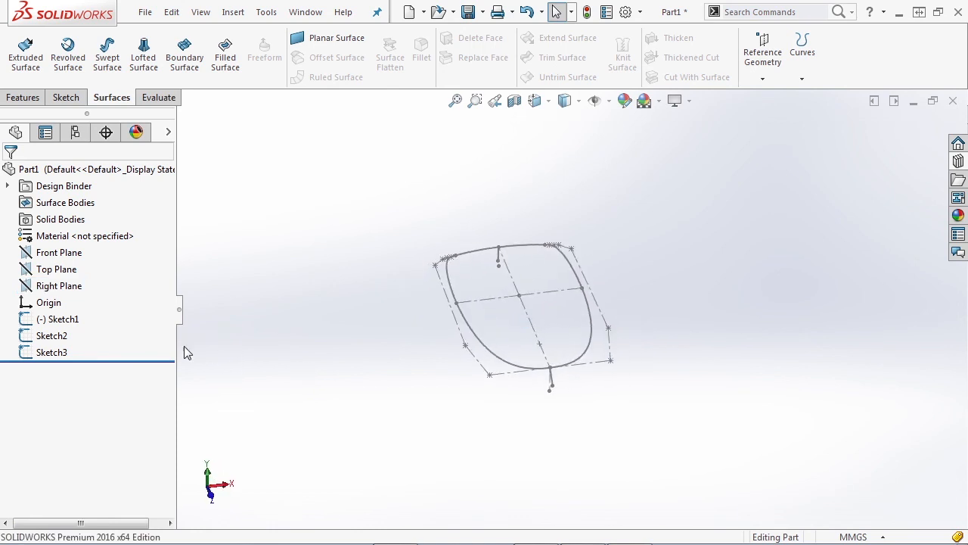
Step: In a new Front Plane sketch, draw an outward-slanting line down from each end of the outline's crosswise centerline
click(60, 252)
click(68, 236)
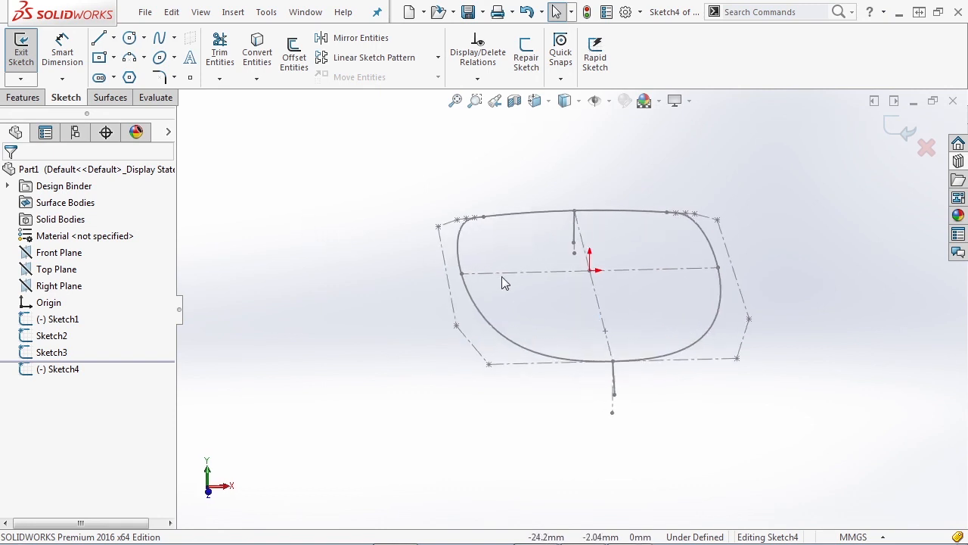
click(98, 38)
drag(461, 273, 435, 329)
mouse_move(718, 268)
mouse_down()
mouse_move(745, 280)
mouse_move(767, 322)
mouse_up()
scroll(748, 284, down, 1)
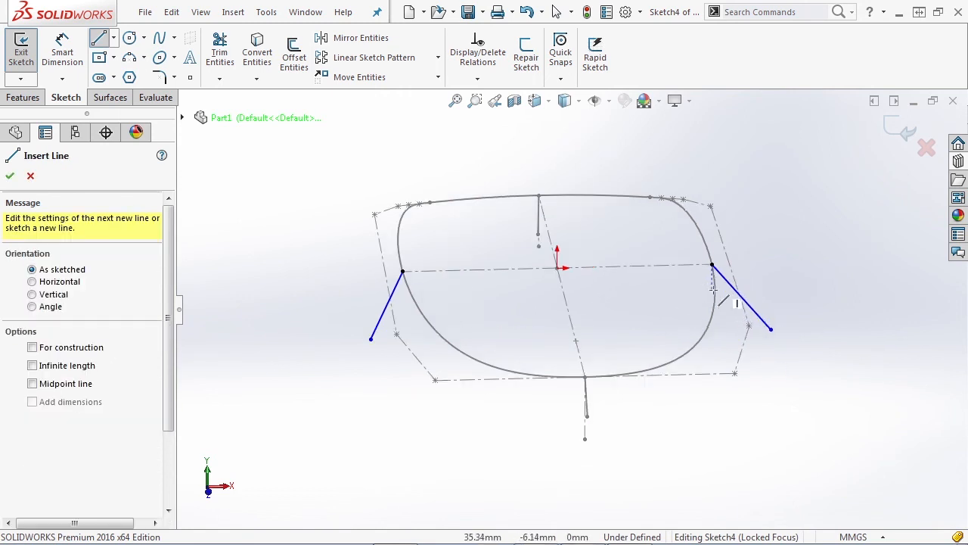
key(Escape)
Step: Make both slanted side lines equal in length to the 10 mm line in Sketch2
click(757, 313)
ctrl+click(394, 297)
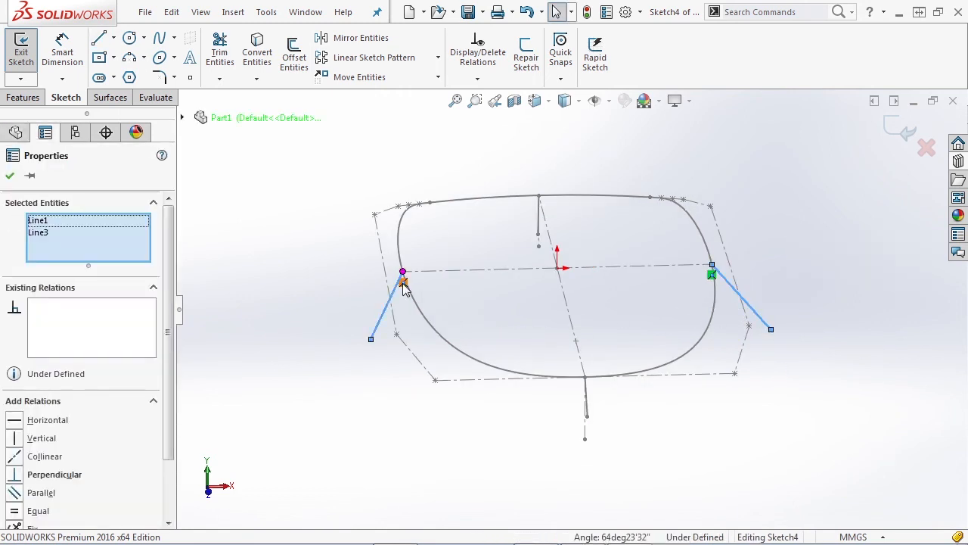
scroll(538, 237, down, 8)
ctrl+click(599, 290)
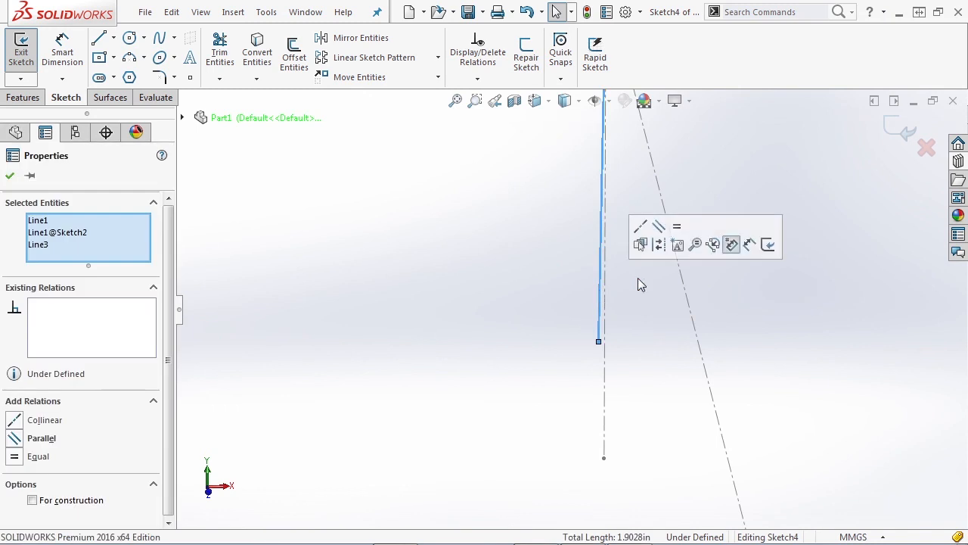
scroll(699, 286, up, 8)
key(Escape)
Step: Draw a vertical construction line straight down from the origin
scroll(577, 341, down, 2)
middle_drag(577, 341, 550, 301)
key(ctrl+1)
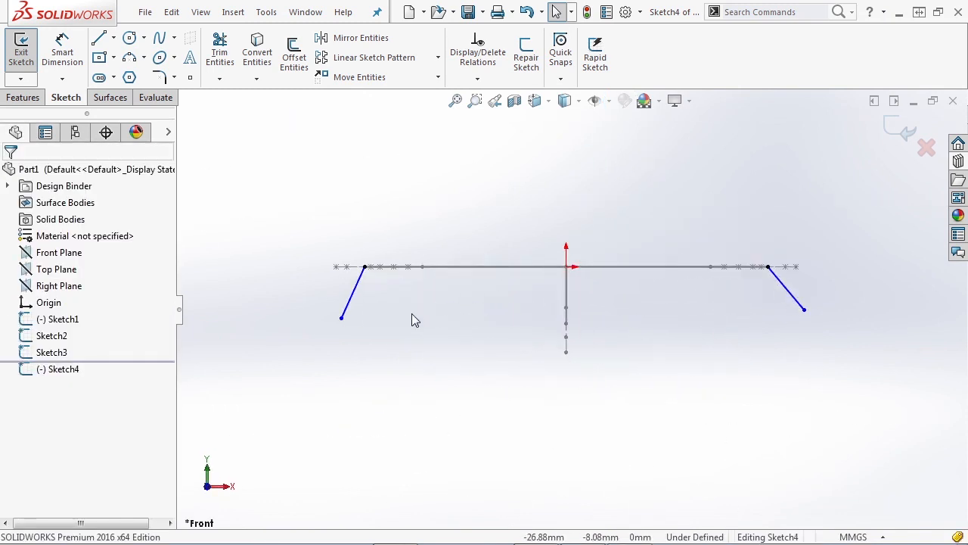
key(l)
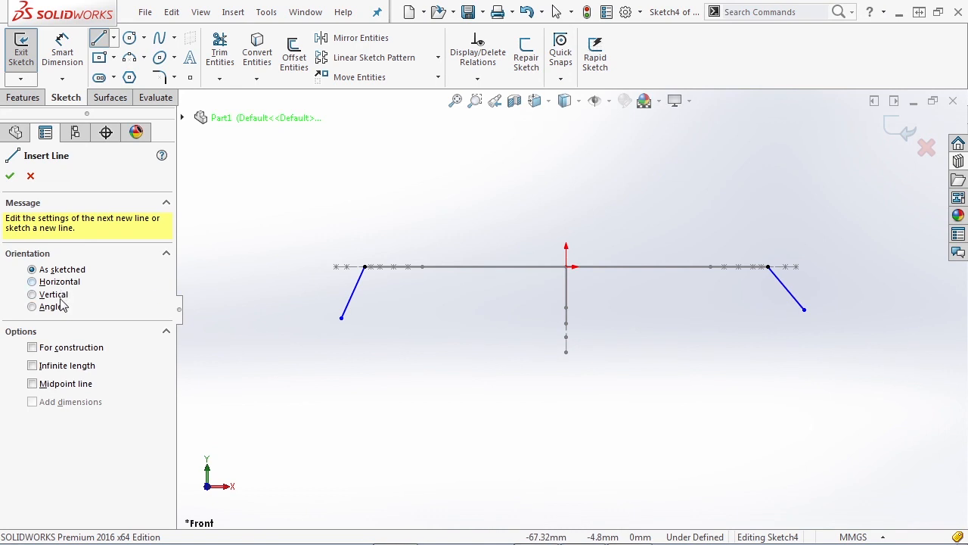
click(566, 266)
click(566, 407)
key(Escape)
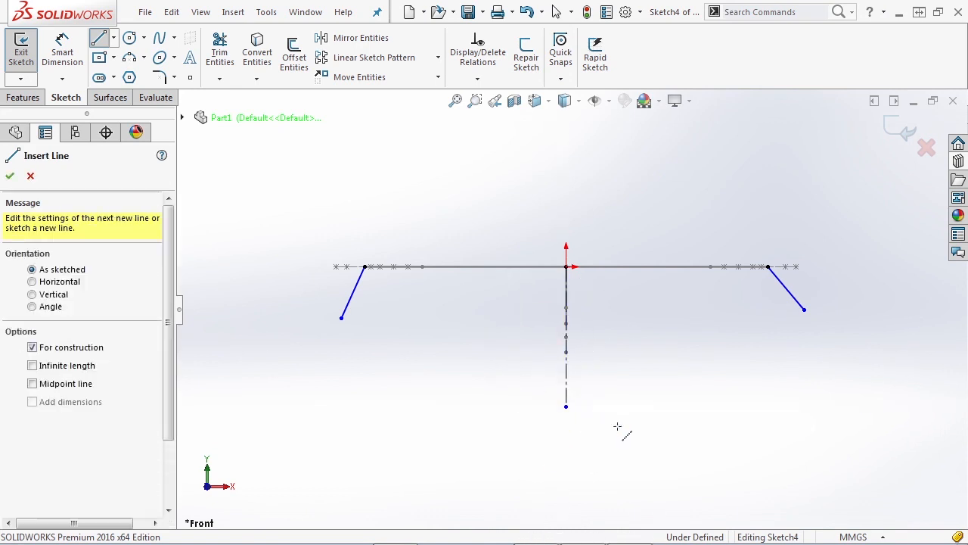
key(Escape)
Step: Dimension the angle between the left slanted line and the vertical construction line as 5°
key(s)
click(633, 380)
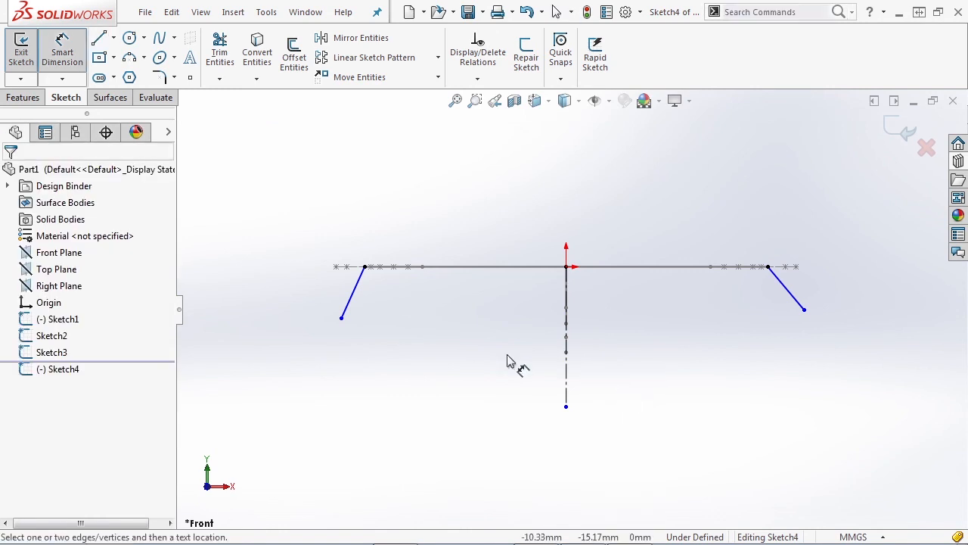
click(352, 294)
click(565, 390)
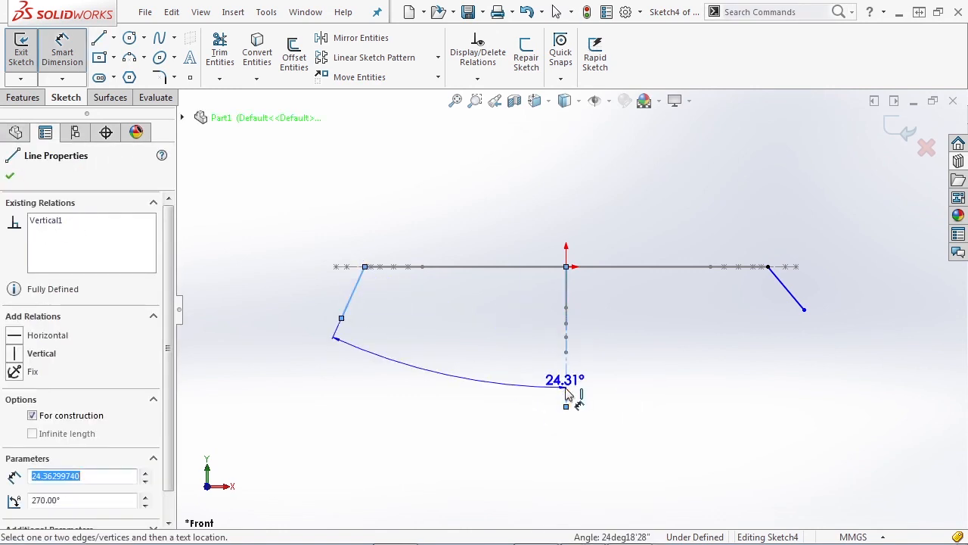
click(500, 305)
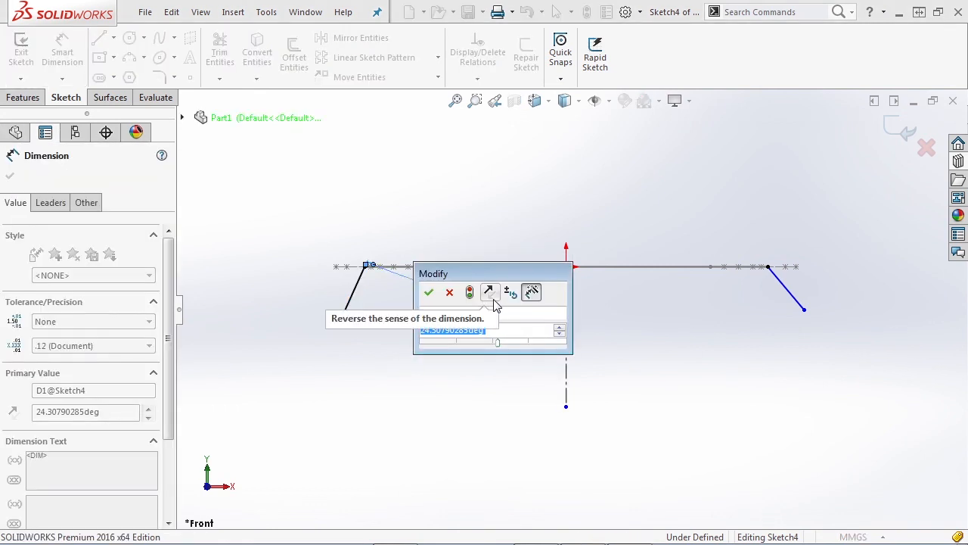
text(5)
key(Return)
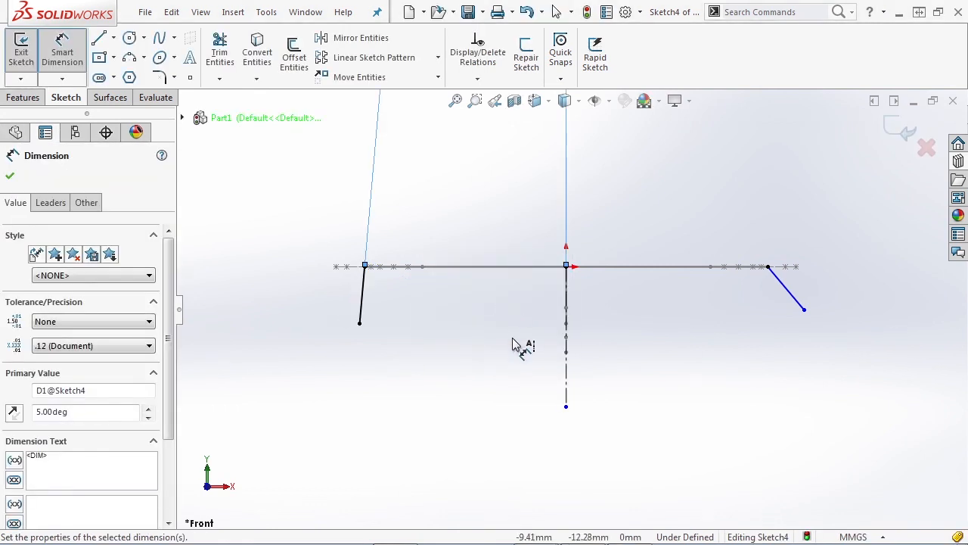
Step: Dimension the angle between the right slanted line and the vertical construction line as 10°
click(799, 301)
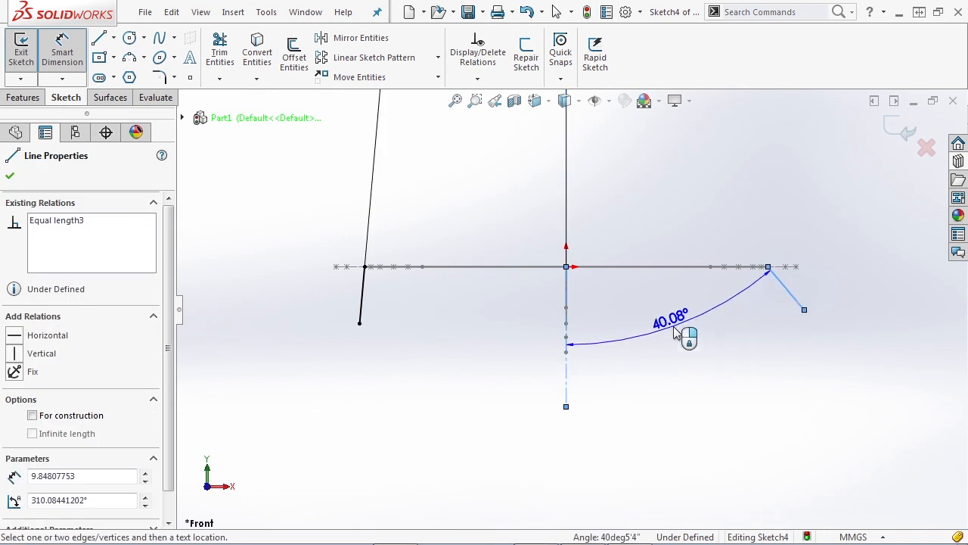
click(616, 344)
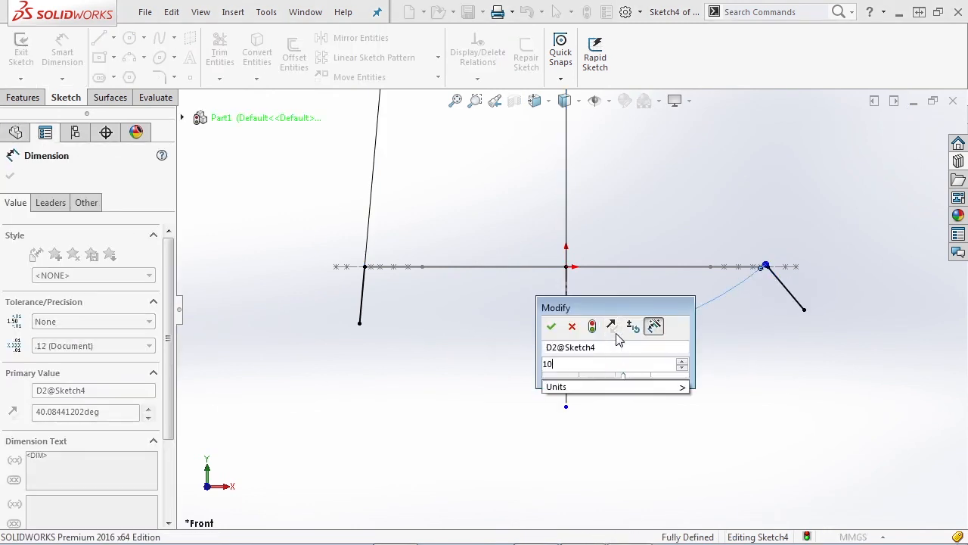
text(10)
key(Return)
Step: Move the 5° and 10° dimensions down close to the sketch lines and exit the sketch
scroll(773, 354, up, 12)
scroll(568, 208, down, 4)
key(Escape)
drag(565, 240, 550, 436)
drag(577, 348, 603, 437)
click(630, 452)
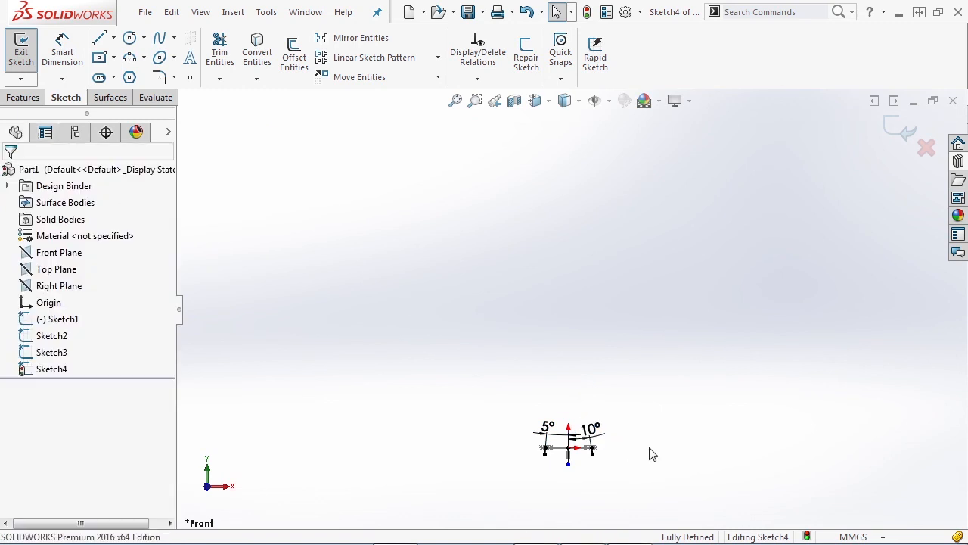
click(899, 129)
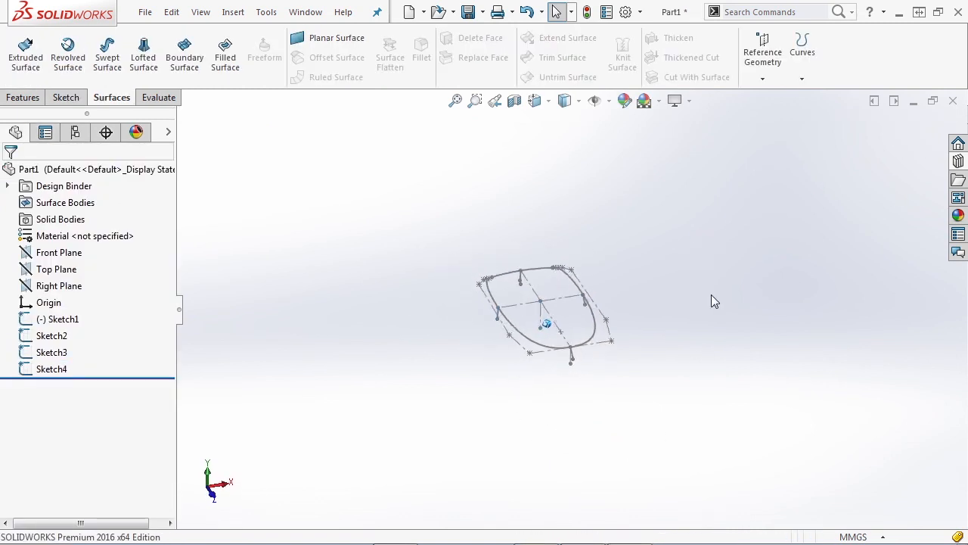
Step: Save the part in the Chapter 07 folder under the file name Complex Part Design1
scroll(708, 292, down, 3)
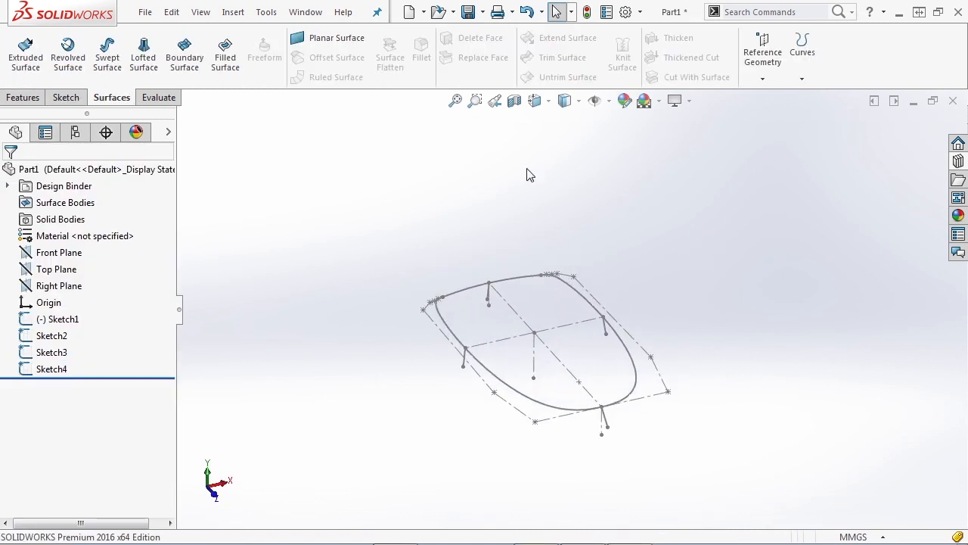
click(469, 12)
click(386, 343)
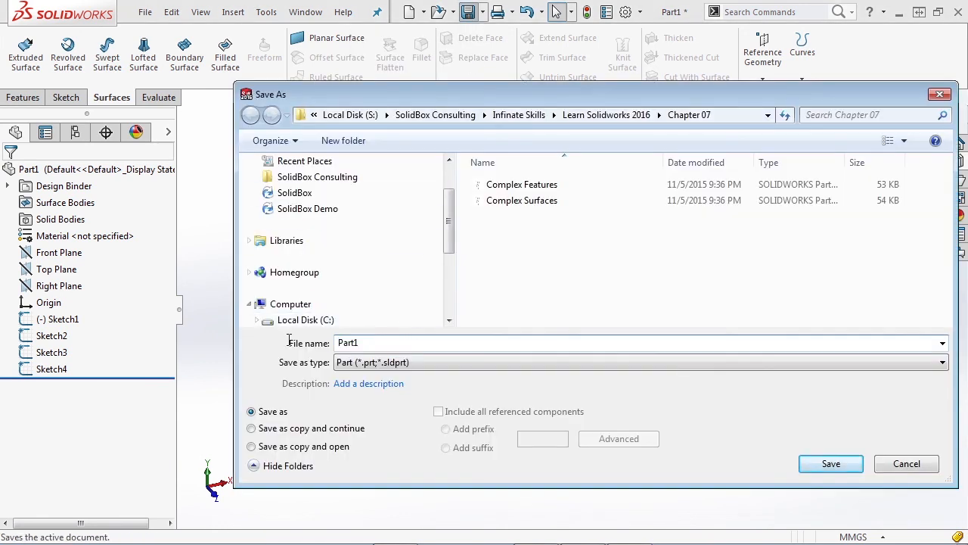
text(Complex)
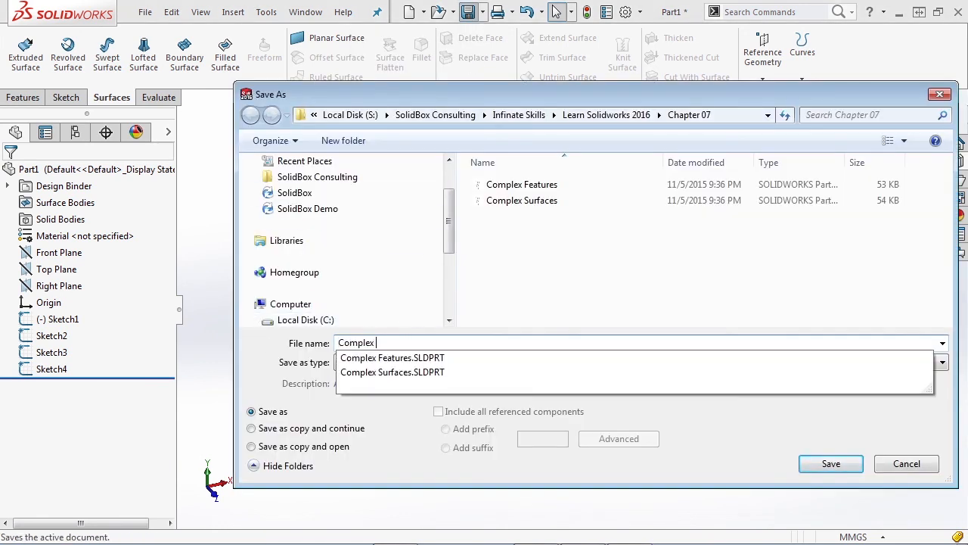
text( Part Design1)
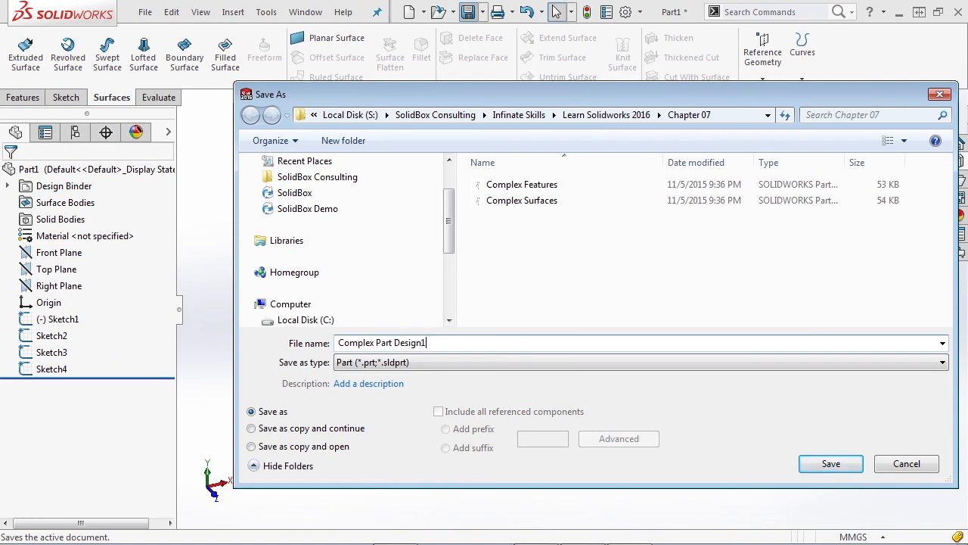